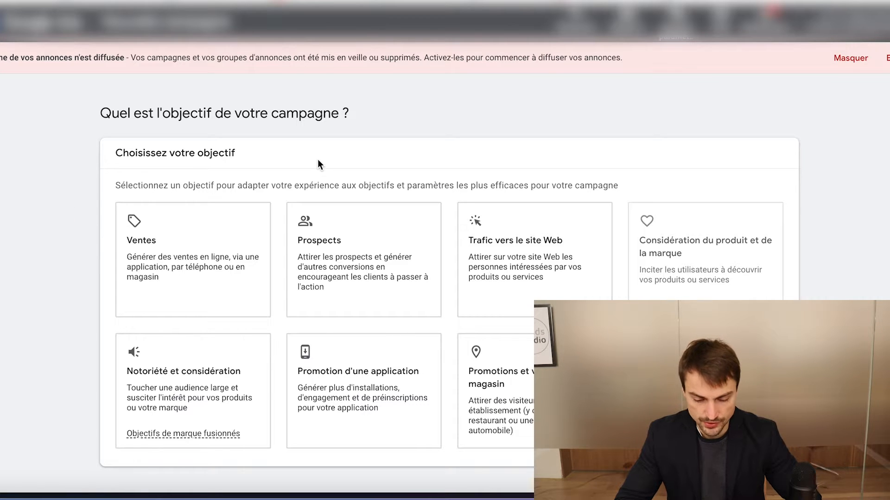
Choose Prospects as the campaign objective and review the conversion goals assigned to it
{"action": "scroll", "coordinate": [385, 153], "scroll_direction": "down", "scroll_amount": 1}
{"action": "left_click", "coordinate": [383, 226]}
{"action": "scroll", "coordinate": [383, 226], "scroll_direction": "down", "scroll_amount": 6}
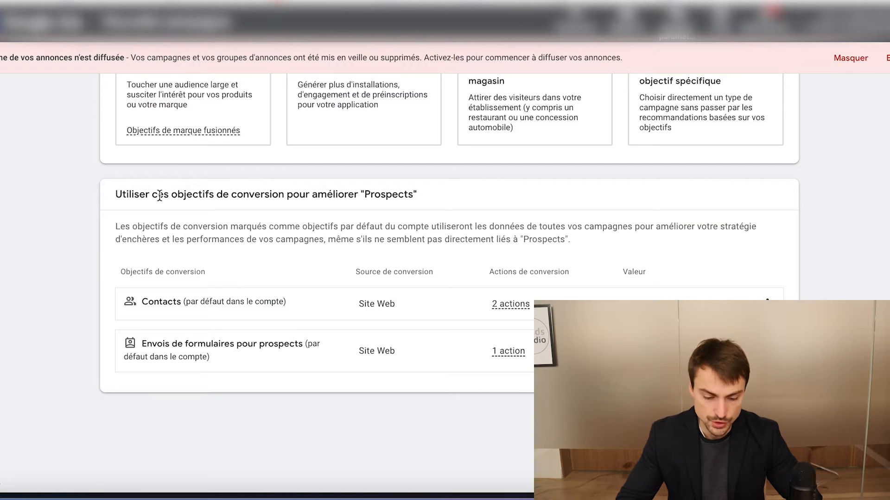
{"action": "scroll", "coordinate": [106, 204], "scroll_direction": "up", "scroll_amount": 1}
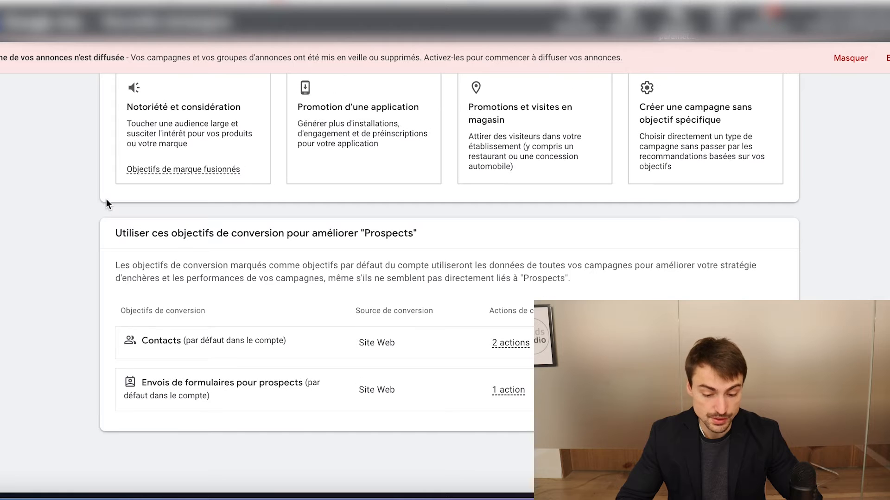
{"action": "scroll", "coordinate": [106, 204], "scroll_direction": "down", "scroll_amount": 1}
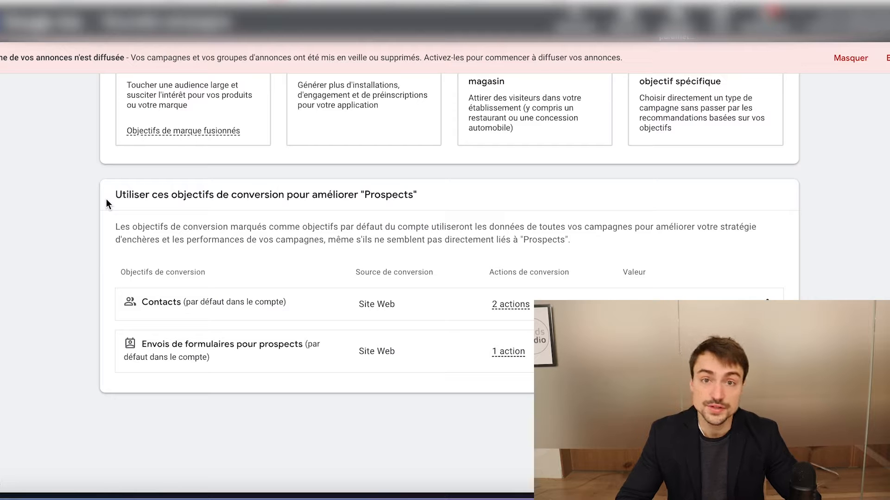
{"action": "scroll", "coordinate": [110, 202], "scroll_direction": "up", "scroll_amount": 1}
{"action": "scroll", "coordinate": [111, 202], "scroll_direction": "down", "scroll_amount": 1}
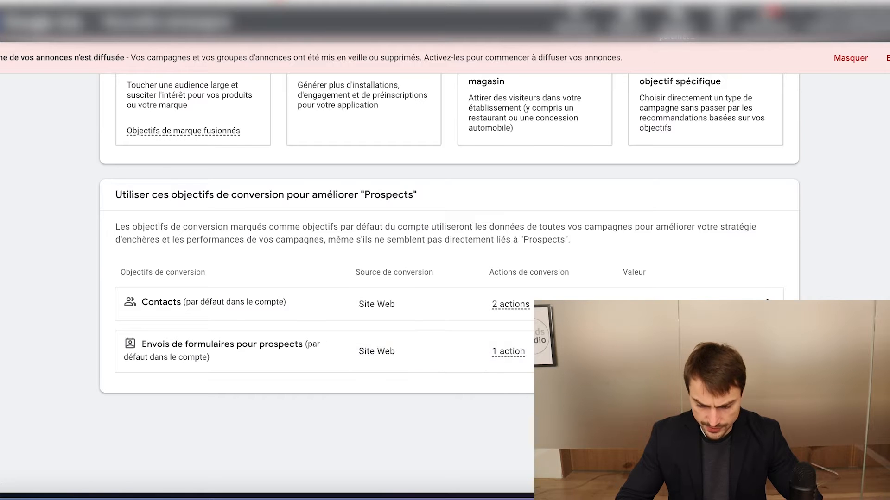
Select the Search campaign type and choose website visits as the way to reach the objective
{"action": "scroll", "coordinate": [403, 320], "scroll_direction": "down", "scroll_amount": 3}
{"action": "scroll", "coordinate": [292, 222], "scroll_direction": "down", "scroll_amount": 5}
{"action": "left_click", "coordinate": [111, 232]}
{"action": "scroll", "coordinate": [138, 248], "scroll_direction": "down", "scroll_amount": 7}
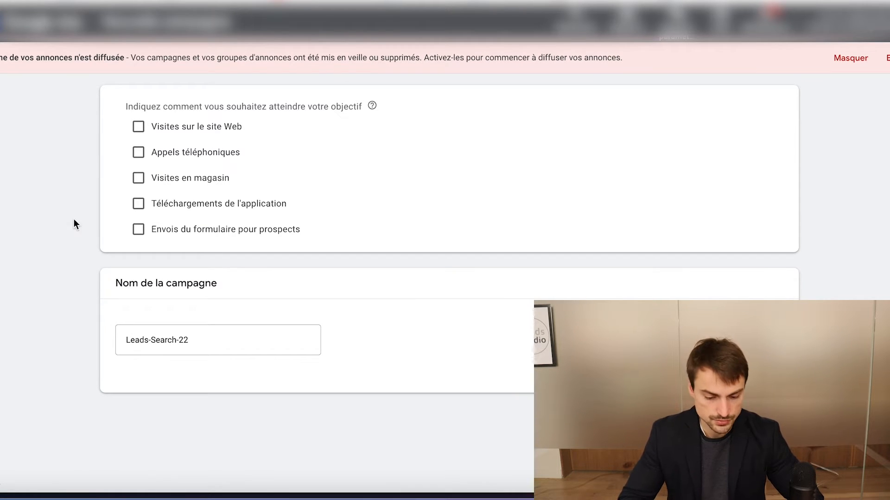
{"action": "left_click", "coordinate": [138, 127]}
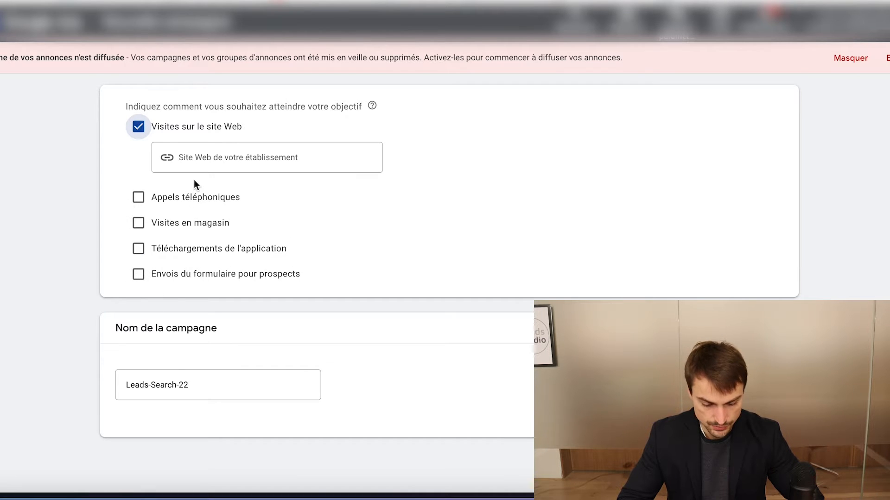
Name the campaign "DÉMO - SEARCH - RADIATE" and continue to the bidding settings
{"action": "scroll", "coordinate": [194, 179], "scroll_direction": "down", "scroll_amount": 1}
{"action": "triple_click", "coordinate": [157, 348]}
{"action": "type", "text": "DÉMO - SEATC"}
{"action": "key", "text": "BackSpace"}
{"action": "key", "text": "BackSpace"}
{"action": "type", "text": "RCH - RAD"}
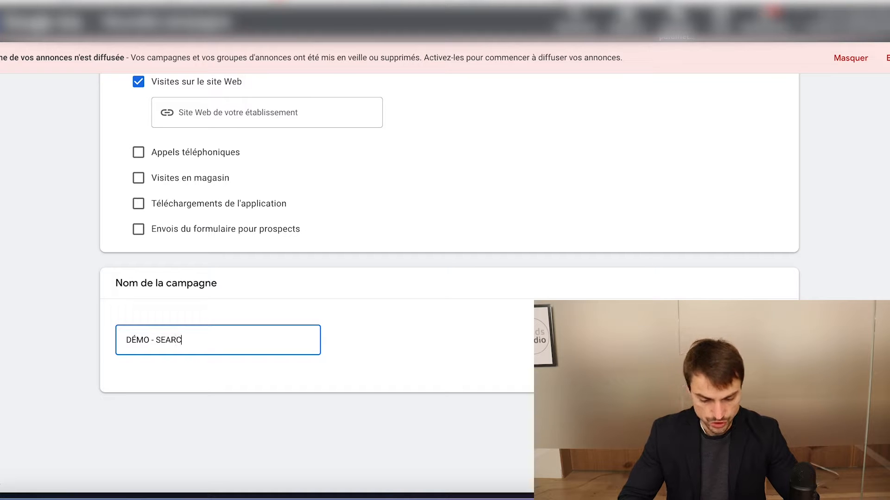
{"action": "type", "text": "IAE"}
{"action": "key", "text": "BackSpace"}
{"action": "type", "text": "TE"}
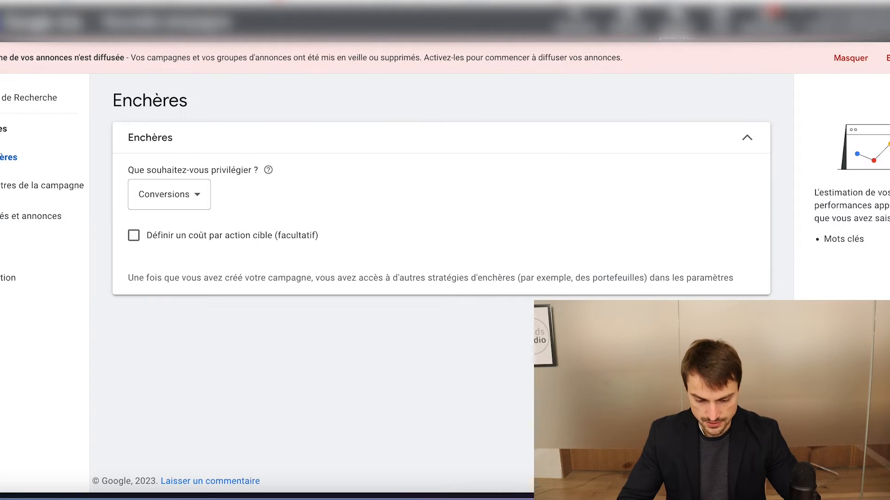
Enable a target cost per action for conversion bidding, enter 2 € and continue to the campaign settings
{"action": "left_click", "coordinate": [134, 236]}
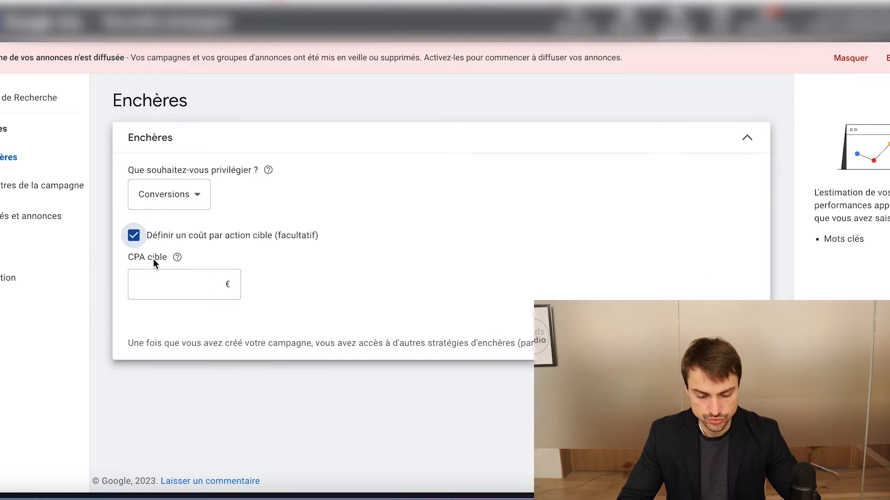
{"action": "left_click", "coordinate": [181, 282]}
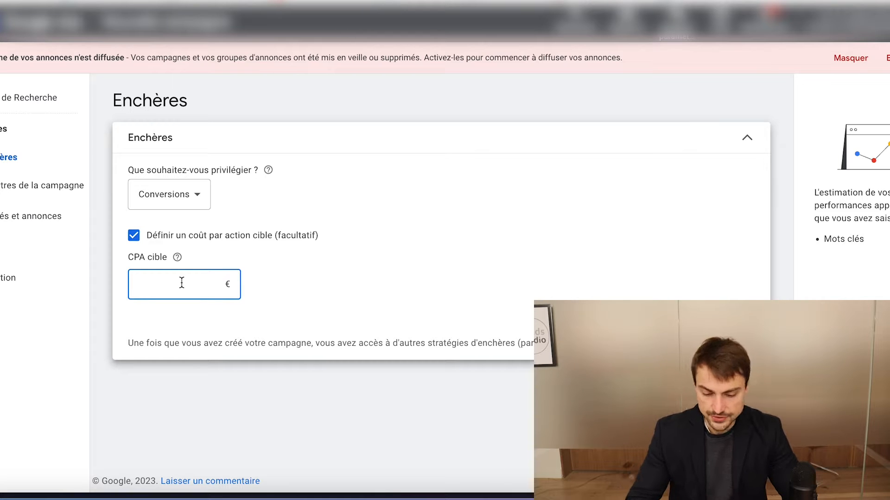
{"action": "type", "text": "2"}
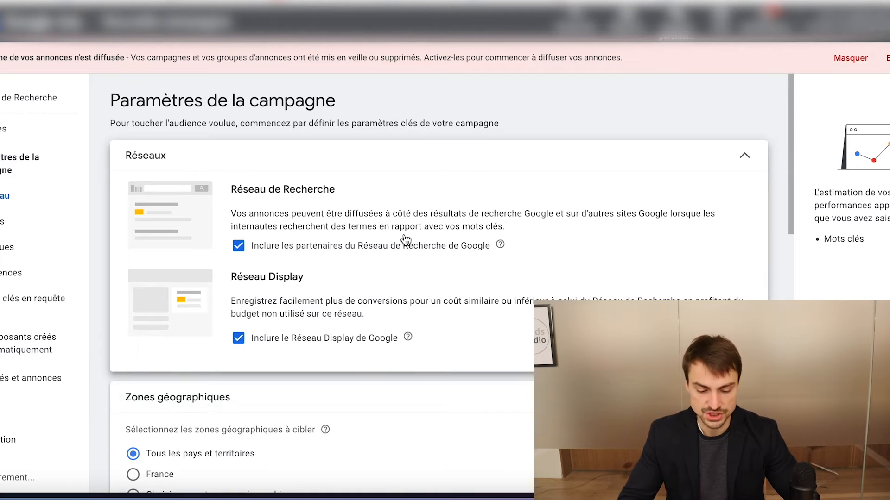
Exclude both the Google Display Network and the Google search partners from the campaign's networks
{"action": "scroll", "coordinate": [276, 192], "scroll_direction": "down", "scroll_amount": 1}
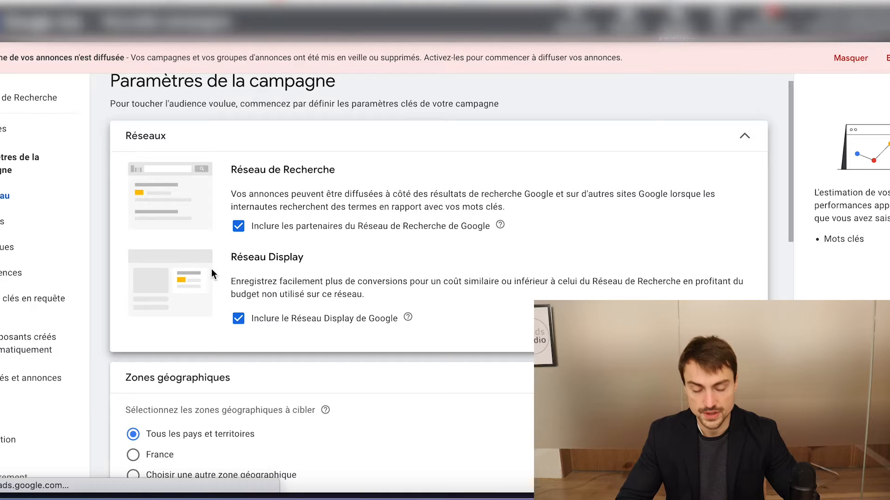
{"action": "scroll", "coordinate": [213, 272], "scroll_direction": "down", "scroll_amount": 1}
{"action": "left_click", "coordinate": [239, 302]}
{"action": "left_click", "coordinate": [239, 210]}
{"action": "scroll", "coordinate": [271, 246], "scroll_direction": "down", "scroll_amount": 3}
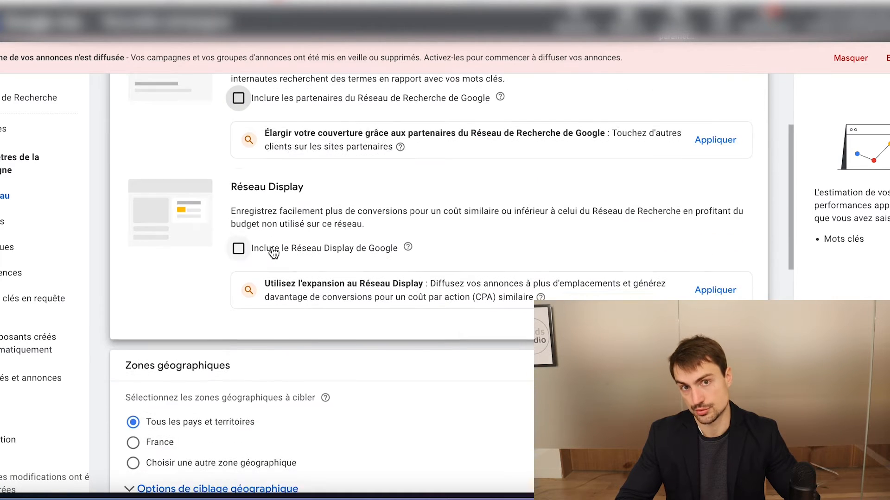
{"action": "scroll", "coordinate": [201, 196], "scroll_direction": "up", "scroll_amount": 2}
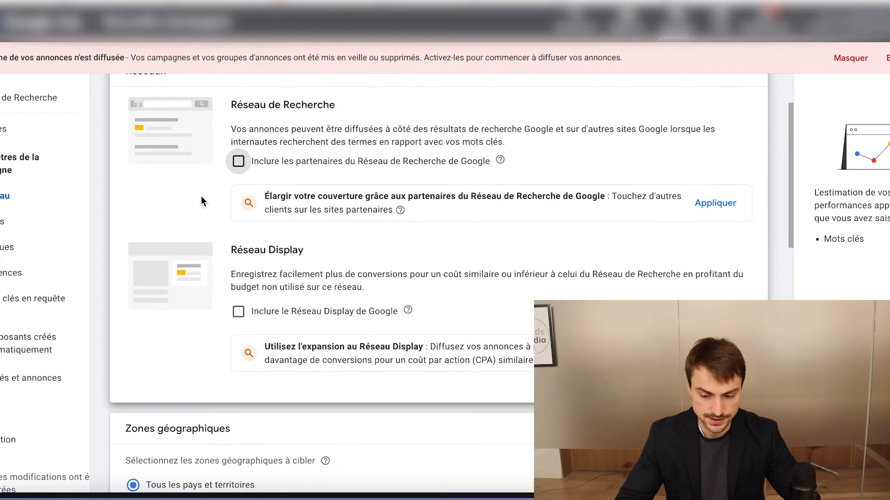
Target France and restrict the location targeting option to Présence, people located in or regularly visiting the area
{"action": "scroll", "coordinate": [201, 196], "scroll_direction": "down", "scroll_amount": 1}
{"action": "scroll", "coordinate": [181, 272], "scroll_direction": "down", "scroll_amount": 3}
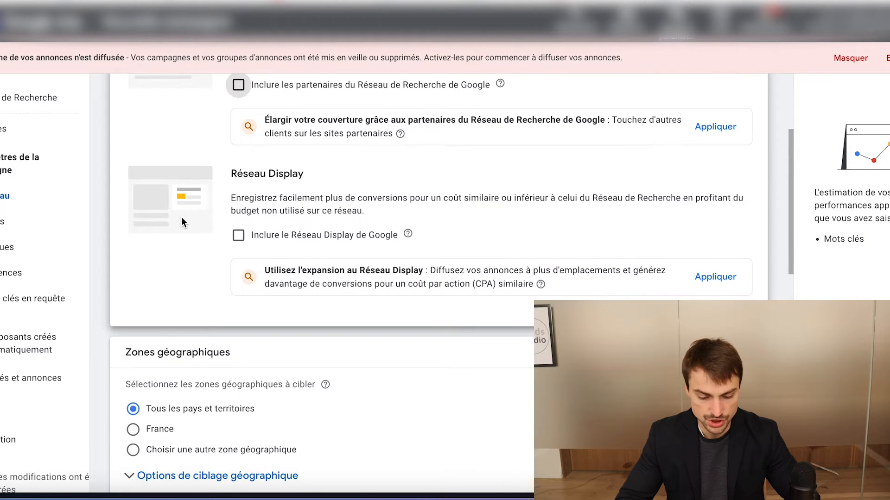
{"action": "left_click", "coordinate": [162, 295]}
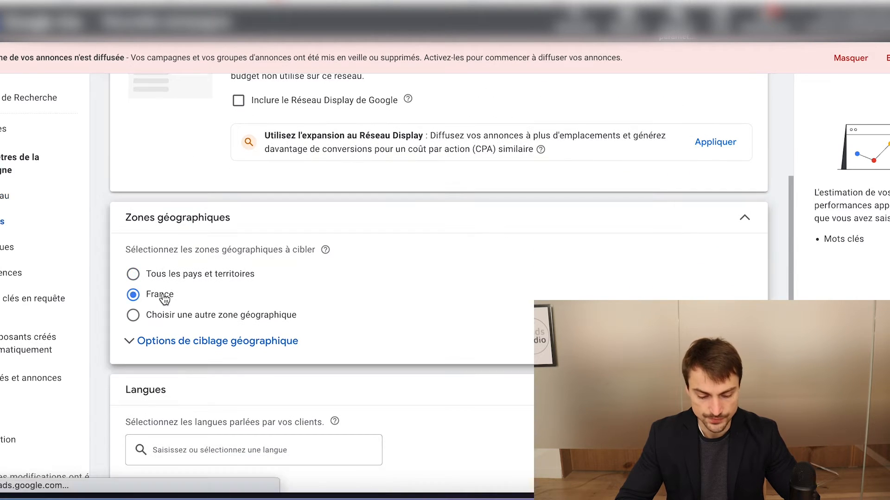
{"action": "scroll", "coordinate": [163, 283], "scroll_direction": "down", "scroll_amount": 2}
{"action": "left_click", "coordinate": [165, 279]}
{"action": "scroll", "coordinate": [165, 277], "scroll_direction": "down", "scroll_amount": 1}
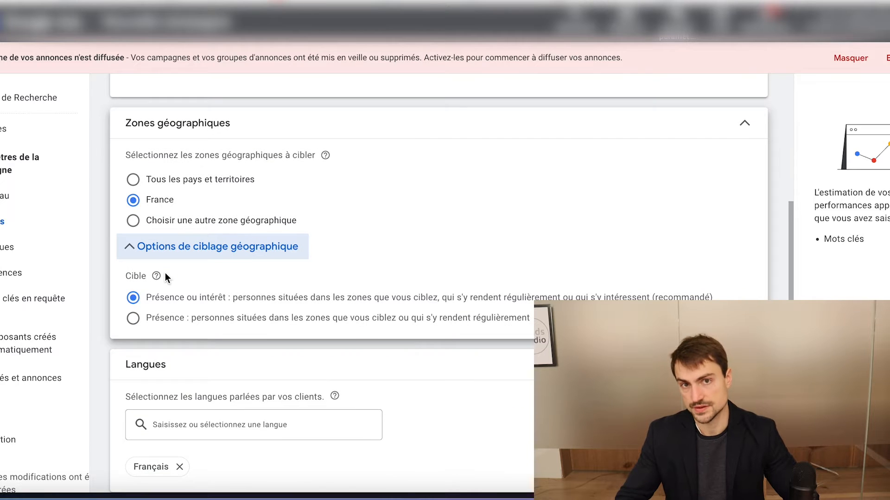
{"action": "left_click", "coordinate": [173, 322]}
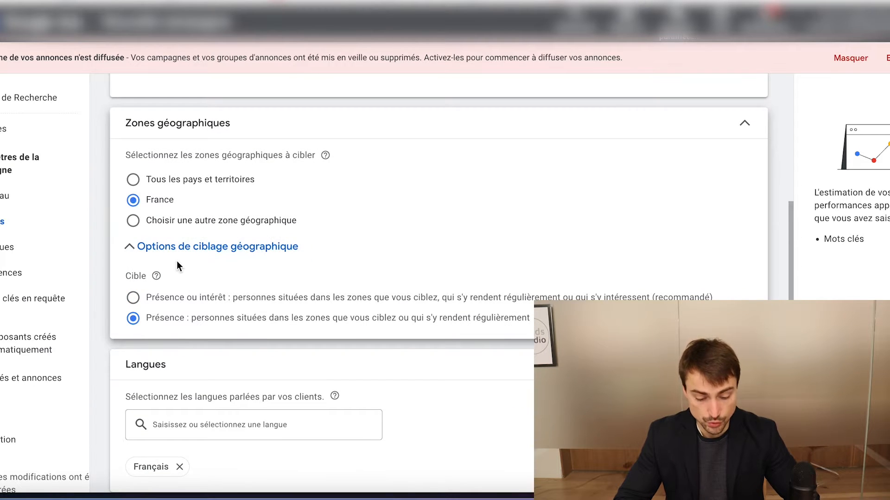
Review the language, broad match keyword and automatically created asset settings, and continue to the keywords and ads page
{"action": "scroll", "coordinate": [176, 263], "scroll_direction": "down", "scroll_amount": 3}
{"action": "scroll", "coordinate": [191, 300], "scroll_direction": "down", "scroll_amount": 3}
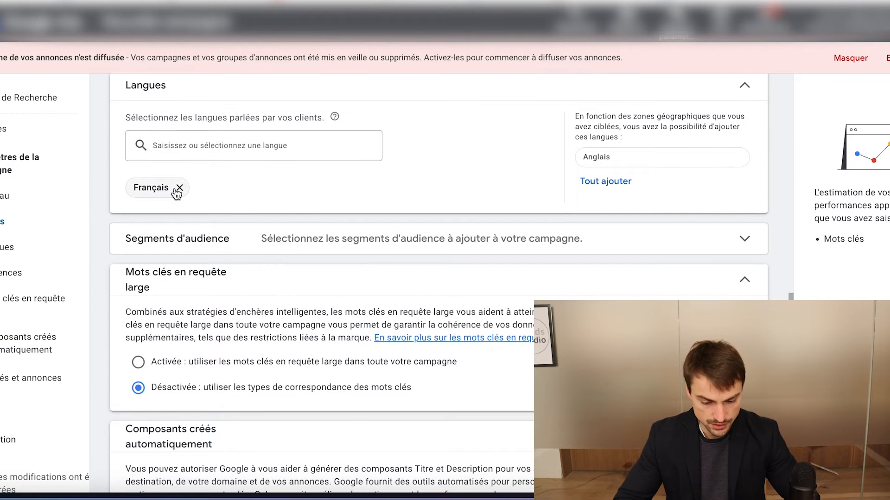
{"action": "scroll", "coordinate": [296, 213], "scroll_direction": "down", "scroll_amount": 1}
{"action": "scroll", "coordinate": [252, 286], "scroll_direction": "down", "scroll_amount": 2}
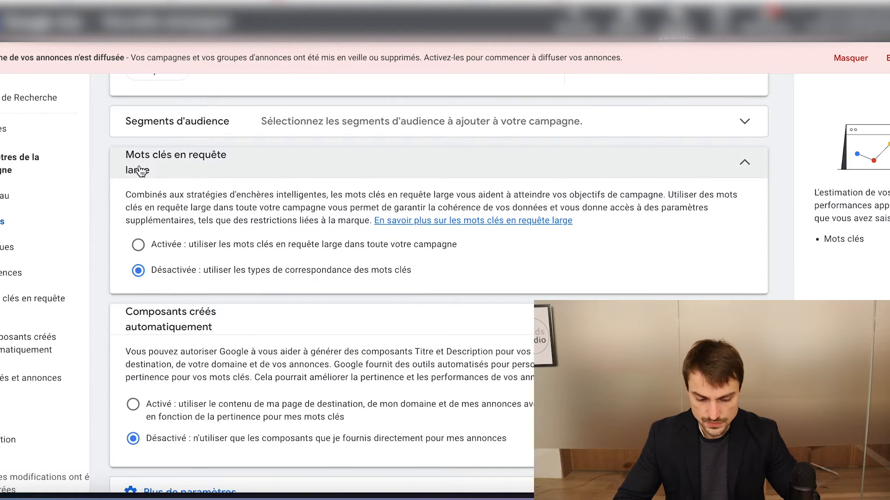
{"action": "scroll", "coordinate": [200, 200], "scroll_direction": "down", "scroll_amount": 1}
{"action": "scroll", "coordinate": [198, 201], "scroll_direction": "down", "scroll_amount": 1}
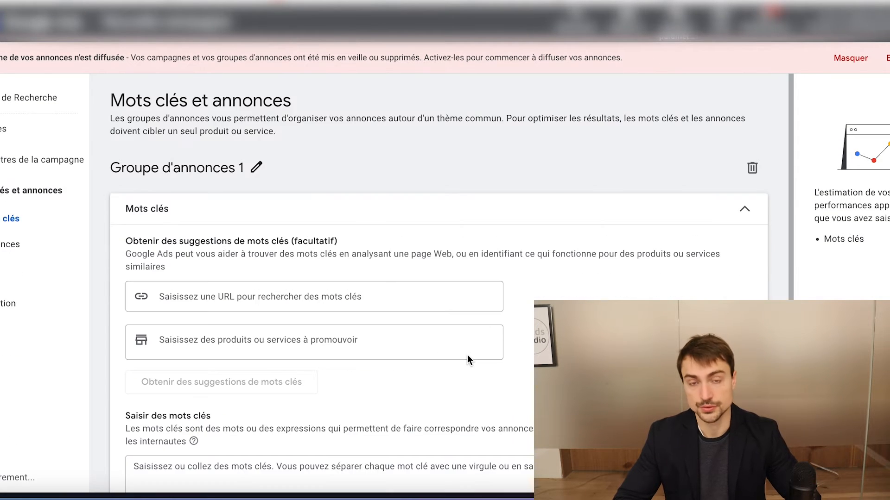
{"action": "scroll", "coordinate": [467, 355], "scroll_direction": "down", "scroll_amount": 1}
{"action": "scroll", "coordinate": [333, 318], "scroll_direction": "down", "scroll_amount": 1}
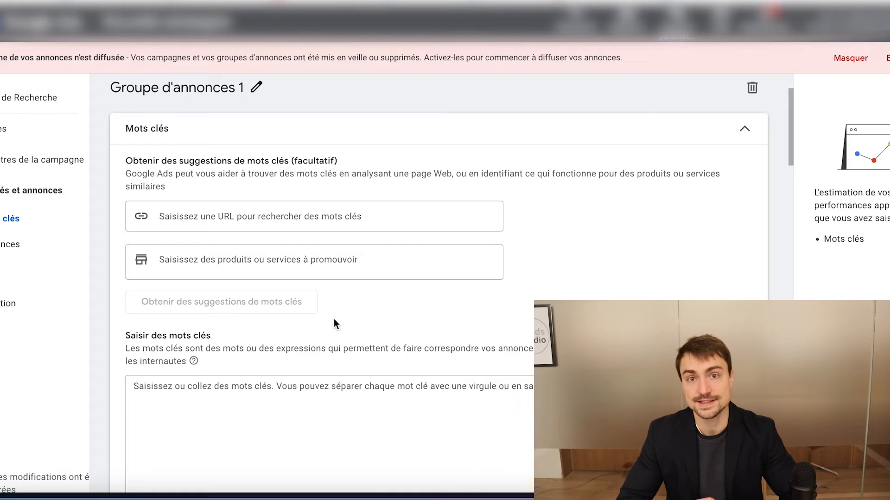
{"action": "left_click", "coordinate": [280, 395]}
{"action": "type", "text": "CHA"}
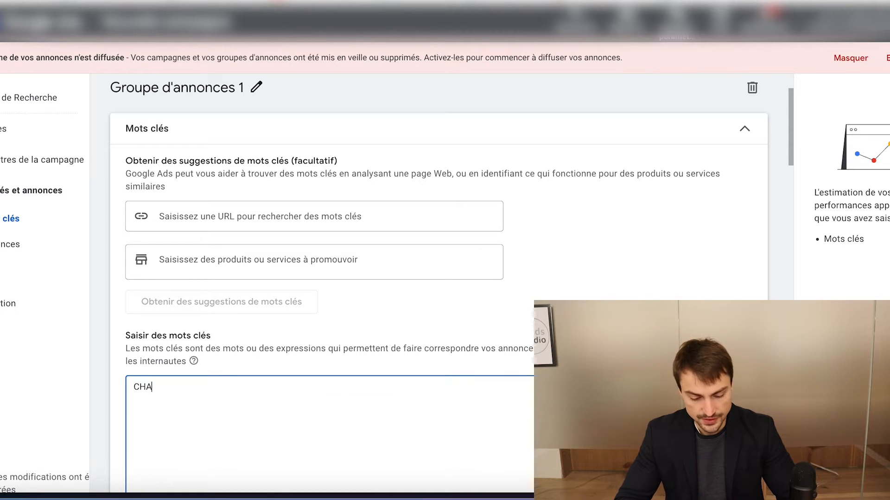
{"action": "key", "text": "BackSpace"}
{"action": "key", "text": "BackSpace"}
{"action": "key", "text": "BackSpace"}
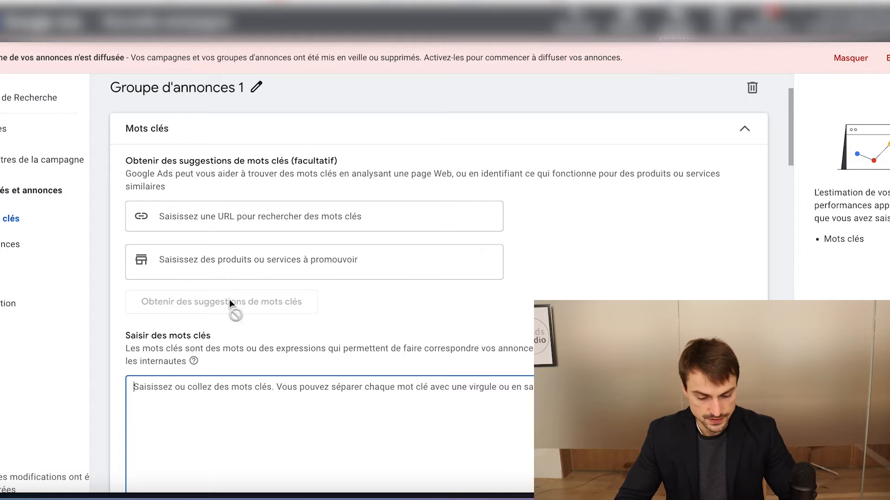
Request keyword suggestions for the product or service "changement de radiateurs"
{"action": "left_click", "coordinate": [202, 257]}
{"action": "type", "text": "change"}
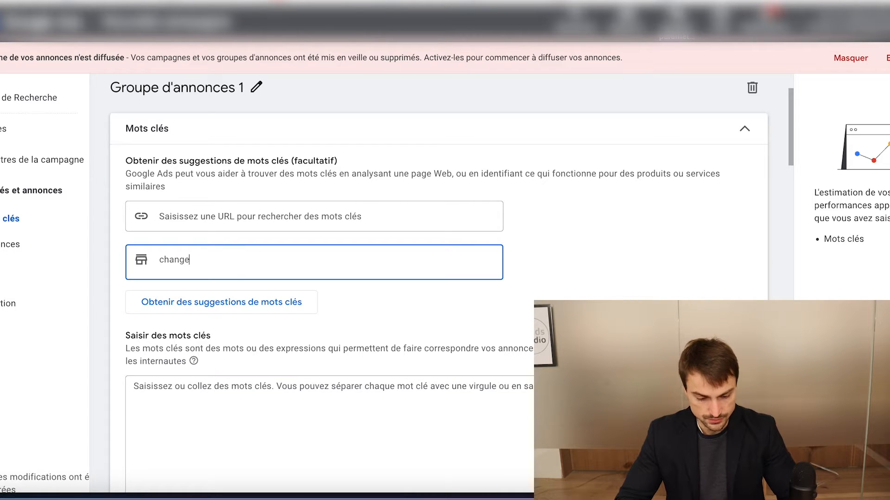
{"action": "type", "text": "ment de radi"}
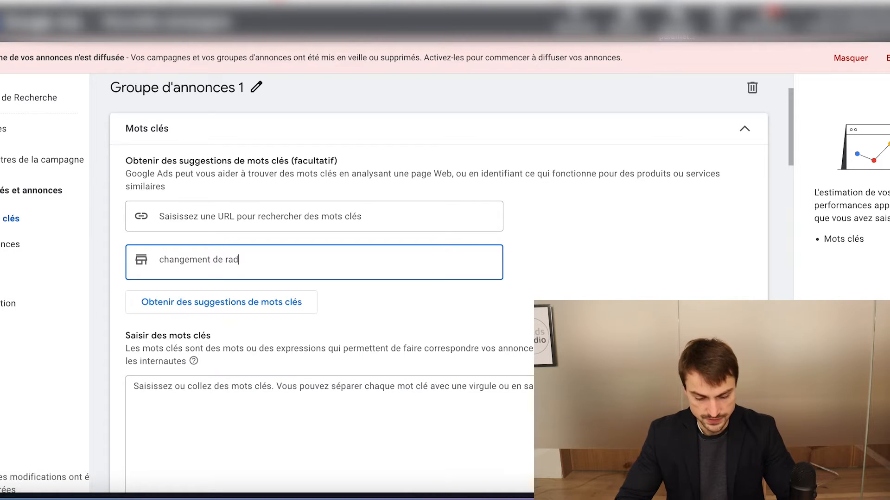
{"action": "type", "text": "ateurs"}
{"action": "triple_click", "coordinate": [202, 256]}
{"action": "key", "text": "ctrl+c"}
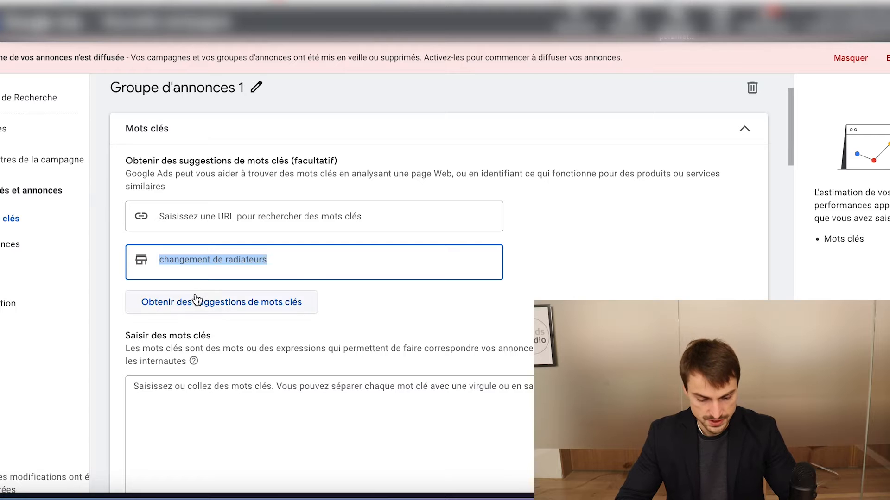
{"action": "left_click", "coordinate": [196, 301]}
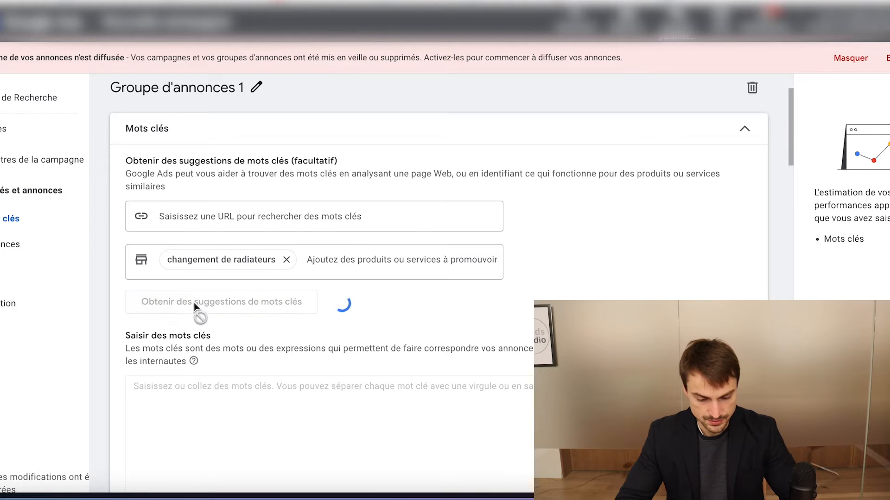
{"action": "left_click", "coordinate": [298, 273]}
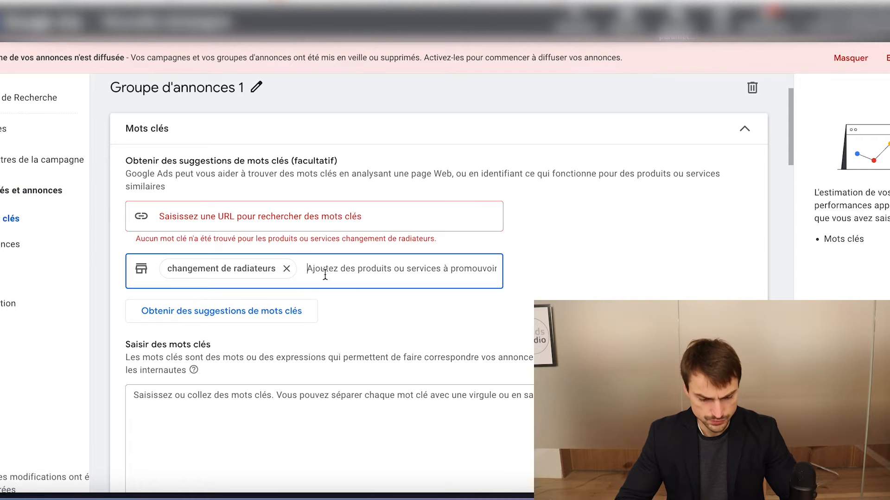
{"action": "left_click", "coordinate": [183, 452]}
{"action": "key", "text": "ctrl+v"}
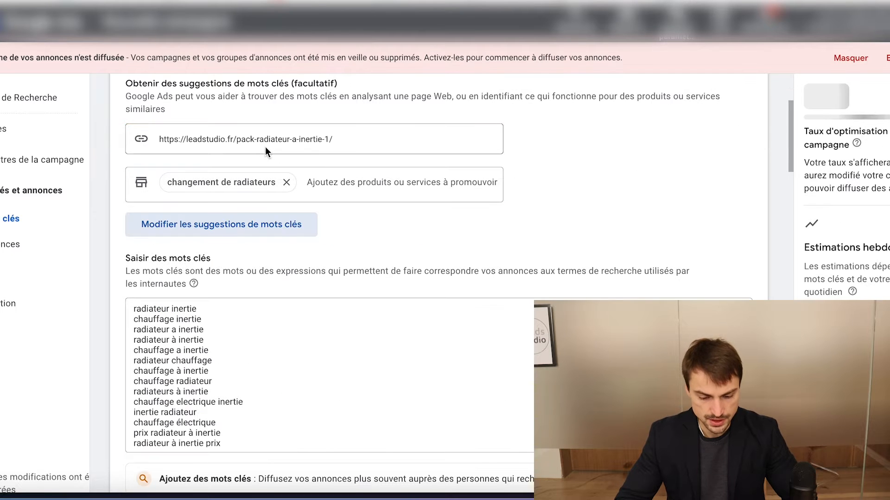
Examine the full list of suggested keywords for the ad group
{"action": "scroll", "coordinate": [509, 353], "scroll_direction": "down", "scroll_amount": 2}
{"action": "scroll", "coordinate": [417, 324], "scroll_direction": "up", "scroll_amount": 4}
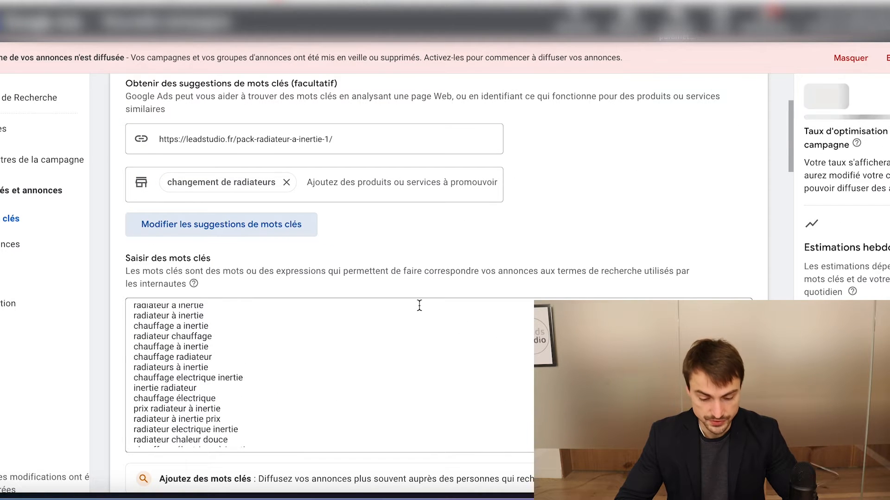
{"action": "scroll", "coordinate": [231, 391], "scroll_direction": "down", "scroll_amount": 1}
{"action": "scroll", "coordinate": [232, 392], "scroll_direction": "down", "scroll_amount": 1}
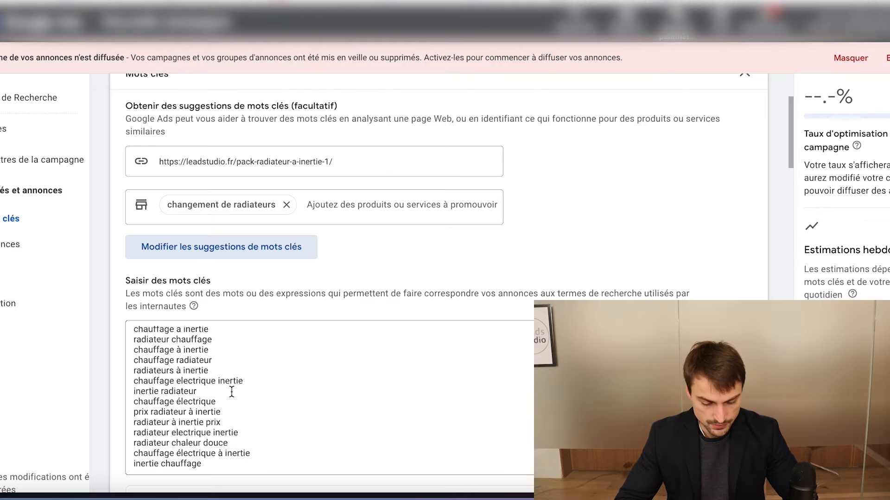
{"action": "scroll", "coordinate": [172, 357], "scroll_direction": "up", "scroll_amount": 5}
{"action": "scroll", "coordinate": [168, 366], "scroll_direction": "down", "scroll_amount": 3}
{"action": "scroll", "coordinate": [173, 377], "scroll_direction": "down", "scroll_amount": 4}
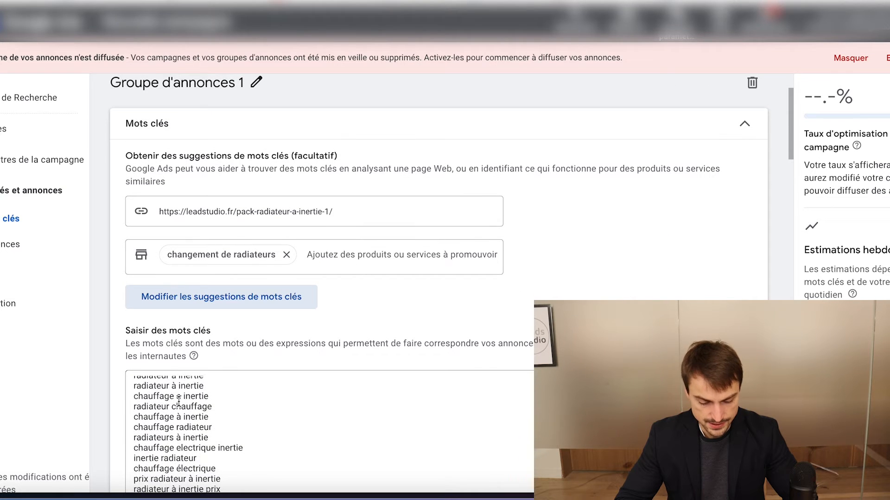
{"action": "scroll", "coordinate": [288, 385], "scroll_direction": "down", "scroll_amount": 5}
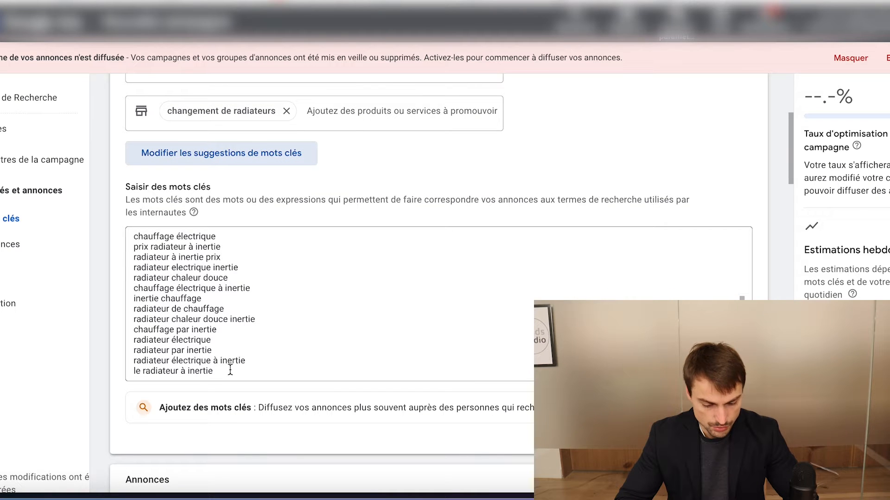
{"action": "scroll", "coordinate": [226, 370], "scroll_direction": "up", "scroll_amount": 6}
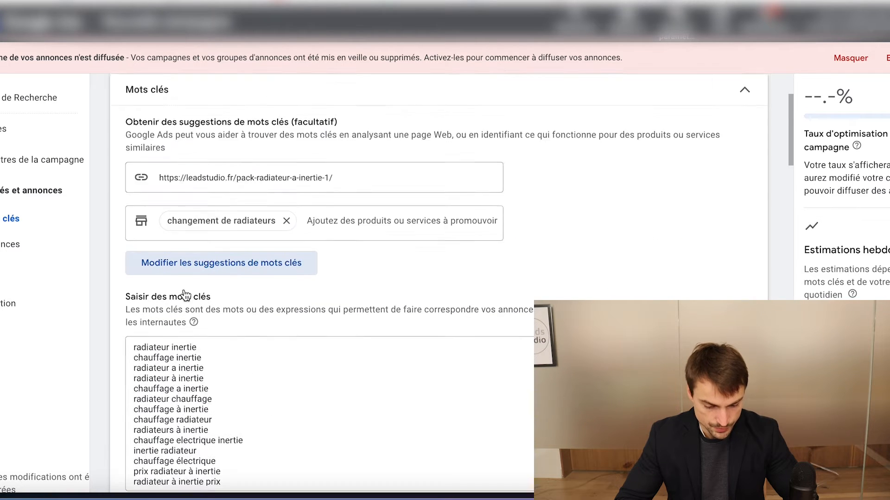
{"action": "scroll", "coordinate": [175, 408], "scroll_direction": "down", "scroll_amount": 3}
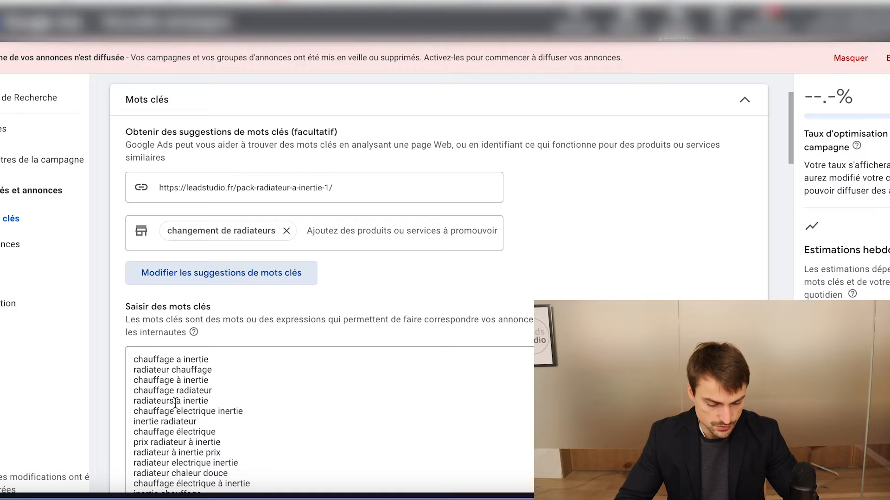
Review the suggested keywords for relevance, from "radiateur inertie" down to "le radiateur à inertie"
{"action": "scroll", "coordinate": [180, 410], "scroll_direction": "down", "scroll_amount": 1}
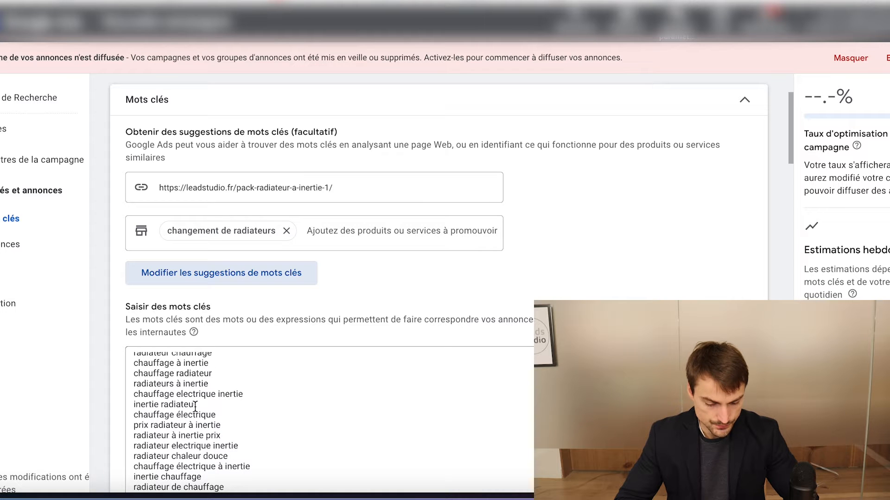
{"action": "scroll", "coordinate": [195, 406], "scroll_direction": "up", "scroll_amount": 5}
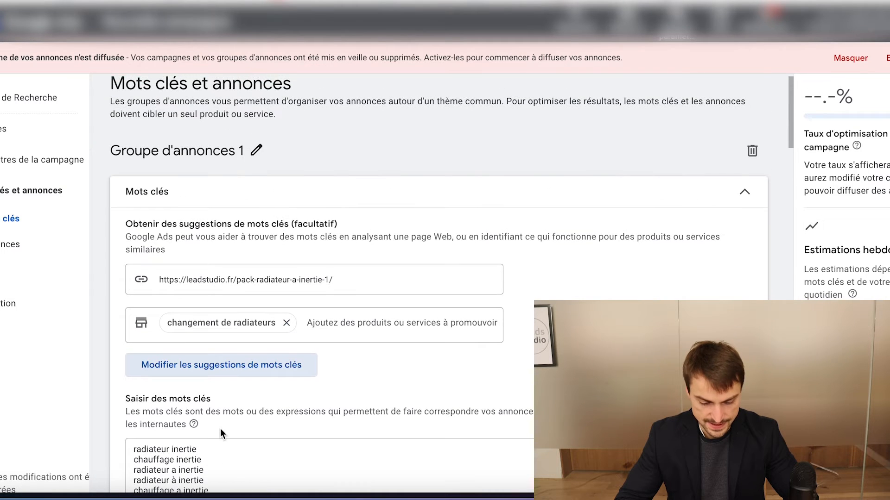
{"action": "scroll", "coordinate": [220, 429], "scroll_direction": "down", "scroll_amount": 1}
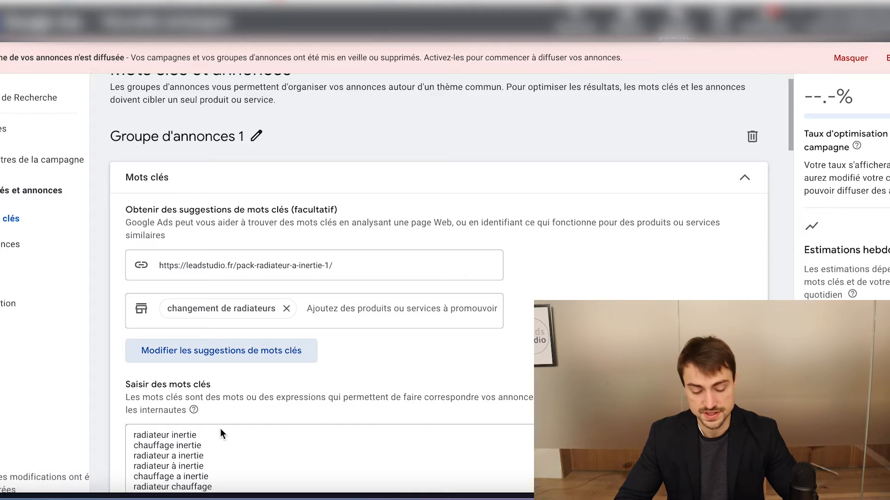
{"action": "scroll", "coordinate": [176, 443], "scroll_direction": "down", "scroll_amount": 3}
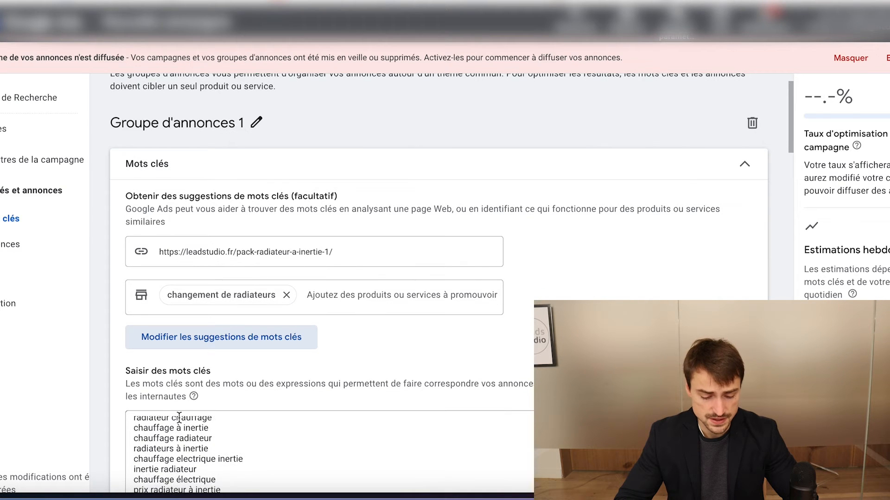
{"action": "scroll", "coordinate": [235, 380], "scroll_direction": "down", "scroll_amount": 2}
{"action": "scroll", "coordinate": [235, 382], "scroll_direction": "down", "scroll_amount": 3}
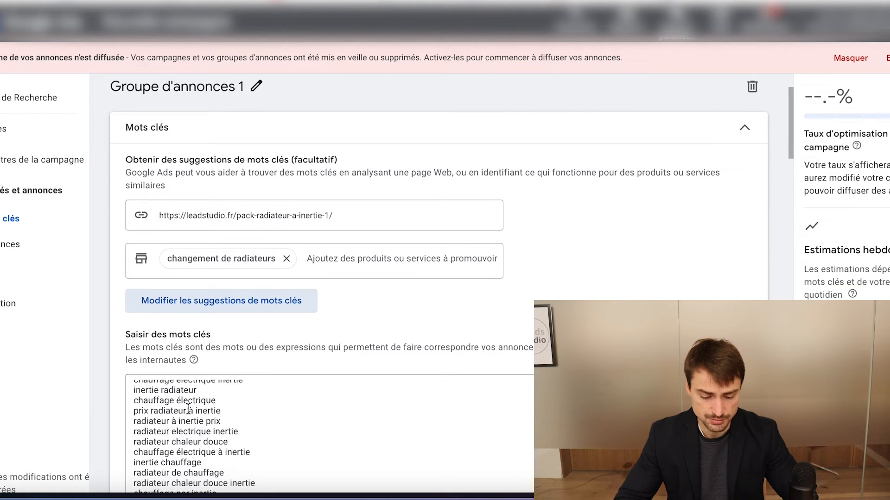
{"action": "scroll", "coordinate": [275, 385], "scroll_direction": "down", "scroll_amount": 4}
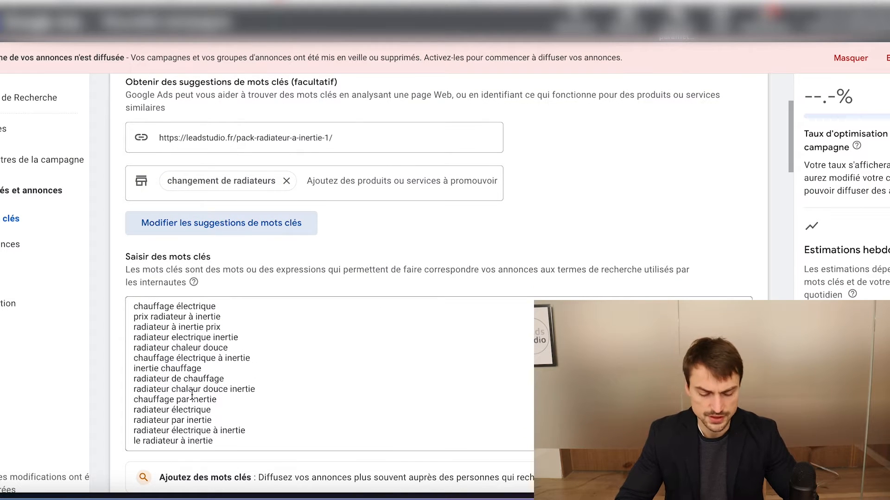
{"action": "scroll", "coordinate": [169, 422], "scroll_direction": "down", "scroll_amount": 1}
{"action": "scroll", "coordinate": [204, 389], "scroll_direction": "up", "scroll_amount": 1}
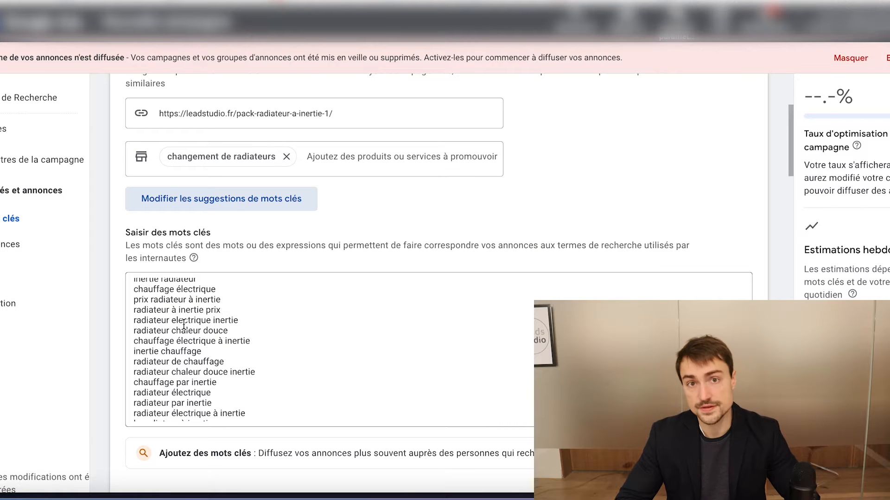
{"action": "scroll", "coordinate": [199, 334], "scroll_direction": "up", "scroll_amount": 1}
{"action": "scroll", "coordinate": [200, 334], "scroll_direction": "up", "scroll_amount": 3}
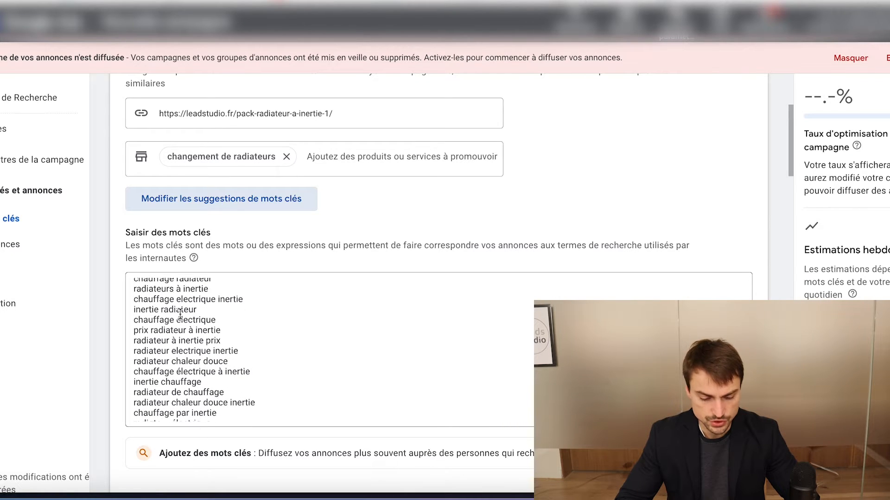
{"action": "scroll", "coordinate": [178, 343], "scroll_direction": "up", "scroll_amount": 5}
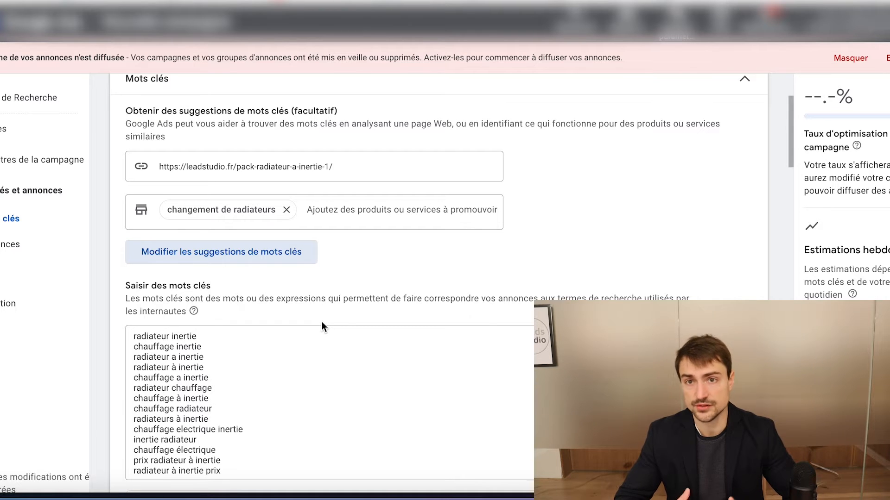
{"action": "scroll", "coordinate": [158, 410], "scroll_direction": "down", "scroll_amount": 2}
{"action": "scroll", "coordinate": [158, 410], "scroll_direction": "down", "scroll_amount": 3}
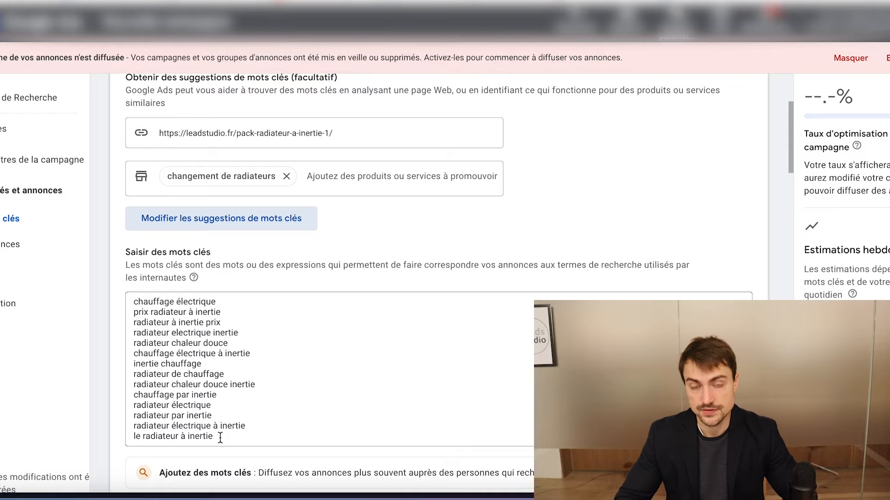
{"action": "scroll", "coordinate": [220, 437], "scroll_direction": "down", "scroll_amount": 1}
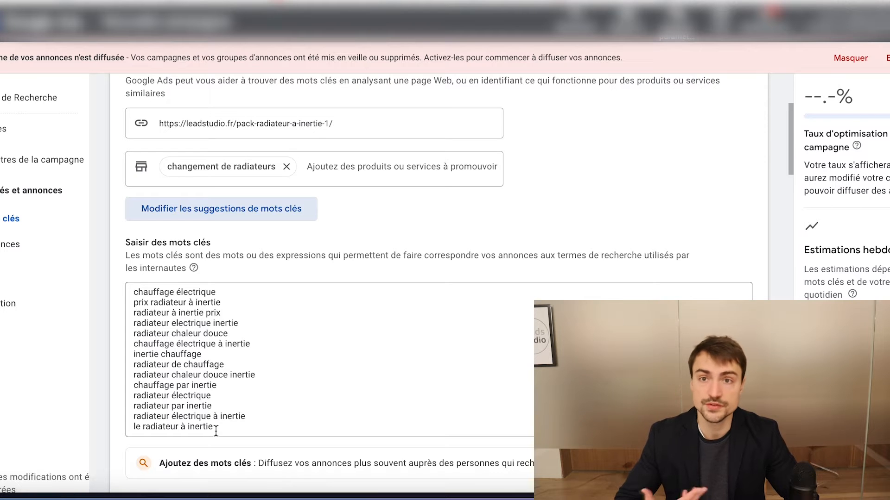
Replace all the suggested keywords with the single keyword "changement de radiateurs"
{"action": "left_click_drag", "start_coordinate": [216, 431], "coordinate": [104, 263]}
{"action": "key", "text": "BackSpace"}
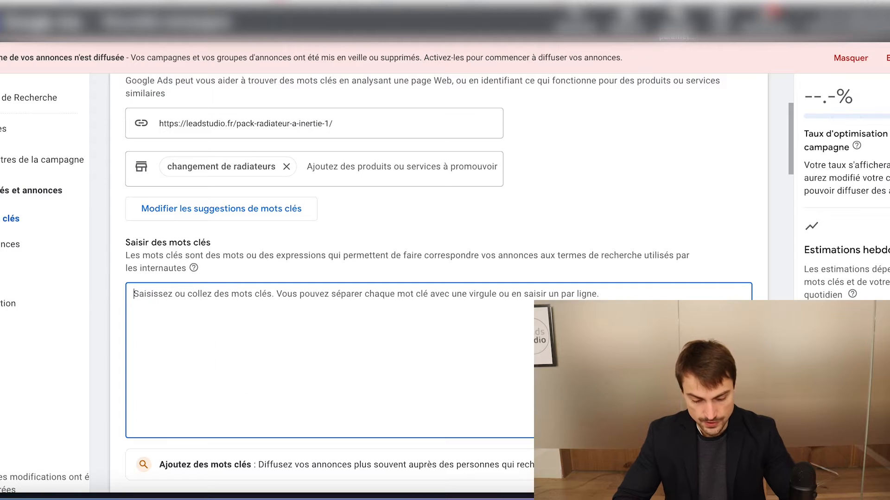
{"action": "type", "text": "cha"}
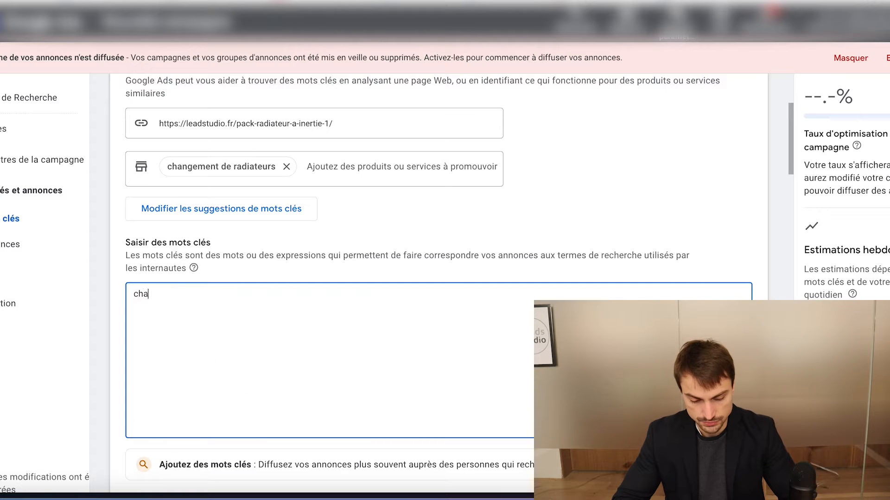
{"action": "type", "text": "ngement de radiateurs"}
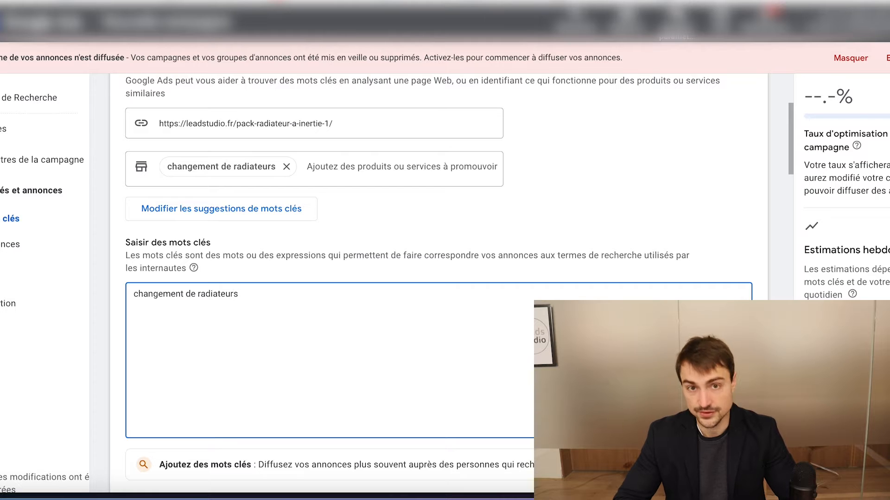
Add the keywords "radiateurs a inertie" and "aides radiateurs" on separate lines below the first keyword
{"action": "key", "text": "Return"}
{"action": "type", "text": "radit"}
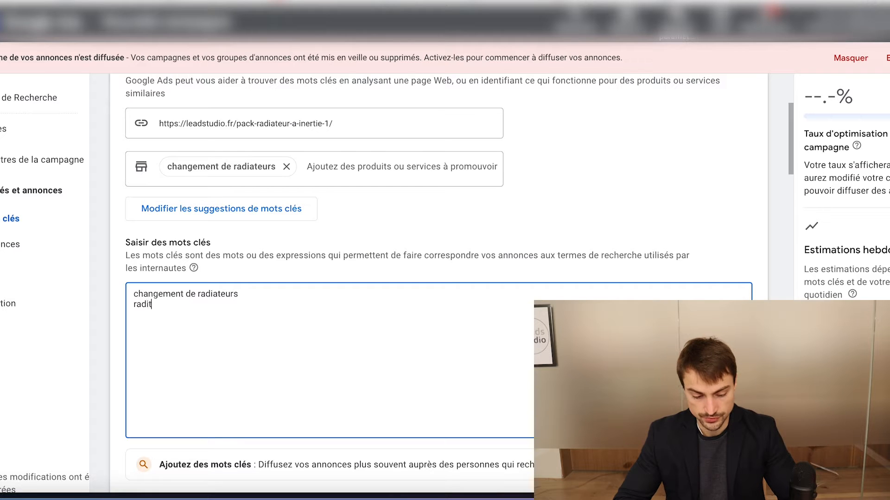
{"action": "key", "text": "BackSpace"}
{"action": "type", "text": "ateurs a in"}
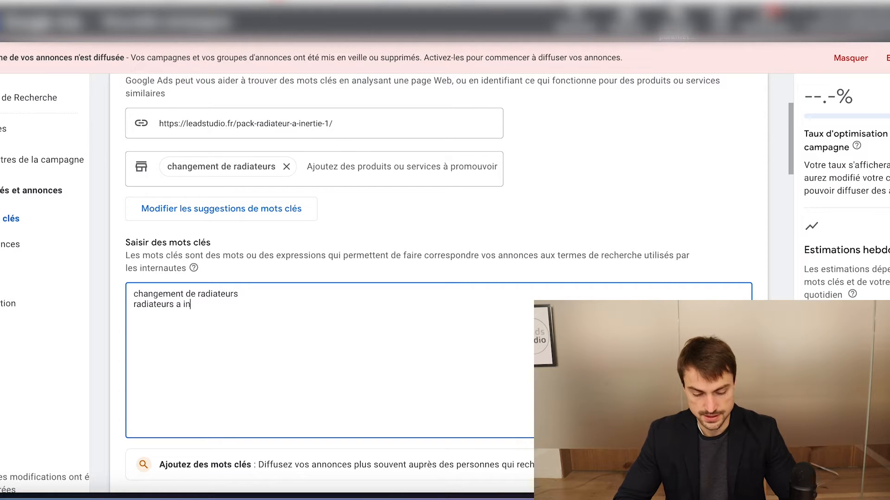
{"action": "type", "text": "ertie aides cha"}
{"action": "key", "text": "BackSpace"}
{"action": "key", "text": "BackSpace"}
{"action": "key", "text": "BackSpace"}
{"action": "type", "text": "radiat"}
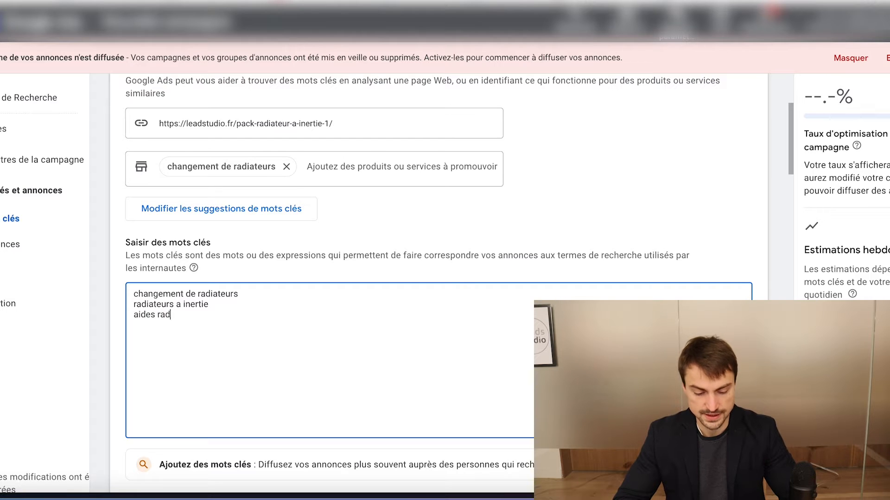
{"action": "key", "text": "BackSpace"}
{"action": "type", "text": "teurs"}
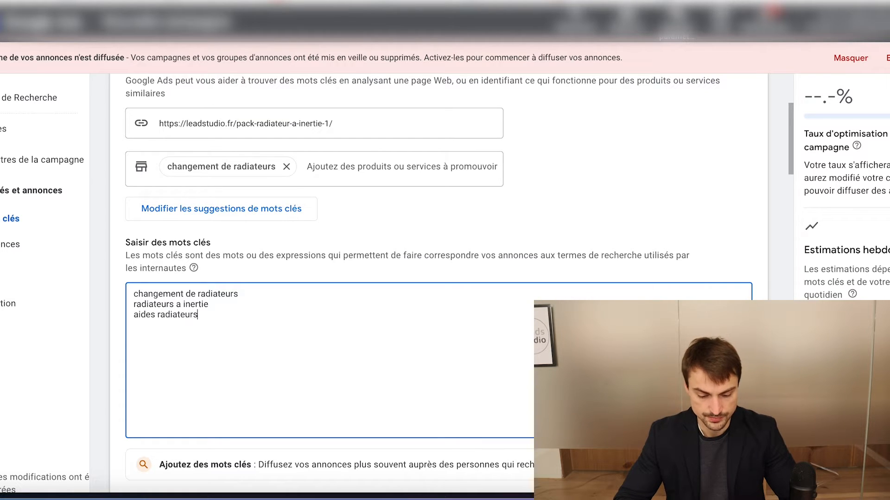
Highlight the three entered keywords to check them as a group
{"action": "left_click_drag", "start_coordinate": [201, 314], "coordinate": [86, 270]}
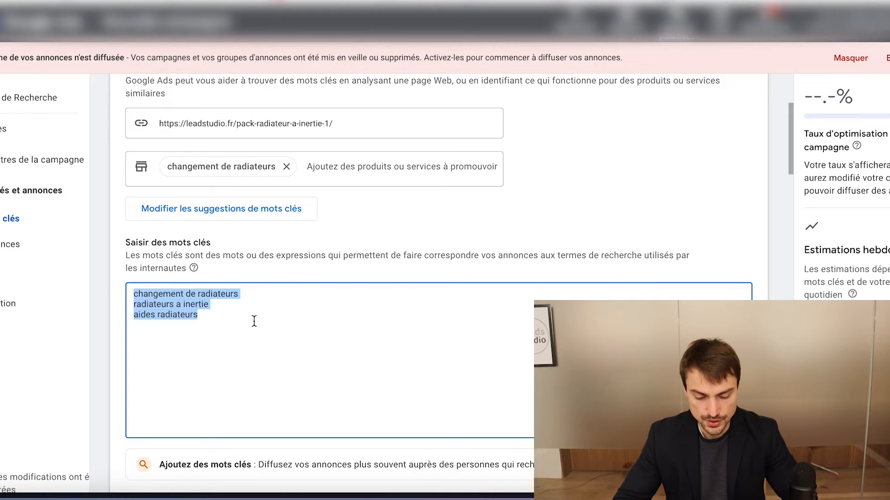
{"action": "left_click", "coordinate": [198, 317]}
{"action": "left_click_drag", "start_coordinate": [199, 318], "coordinate": [114, 277]}
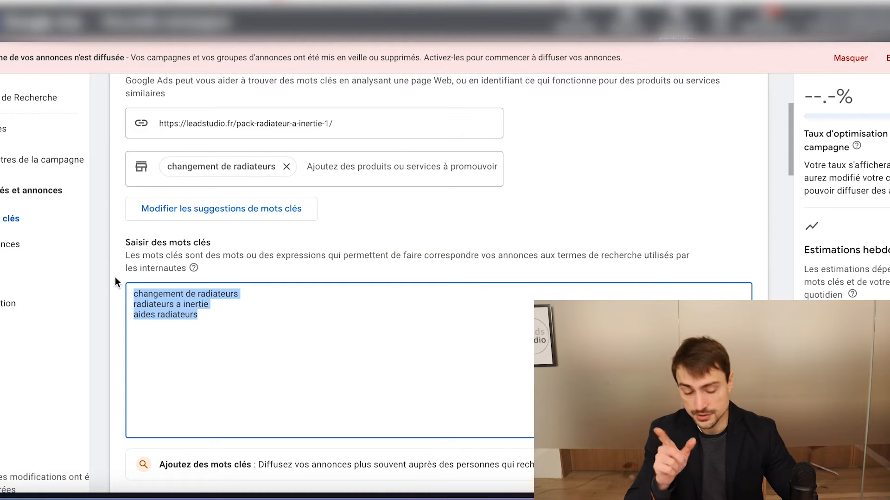
Go to the ad's headlines and review "Aides Radiateurs à inertie" and "Votre estimation en 1 minute"
{"action": "scroll", "coordinate": [148, 302], "scroll_direction": "down", "scroll_amount": 10}
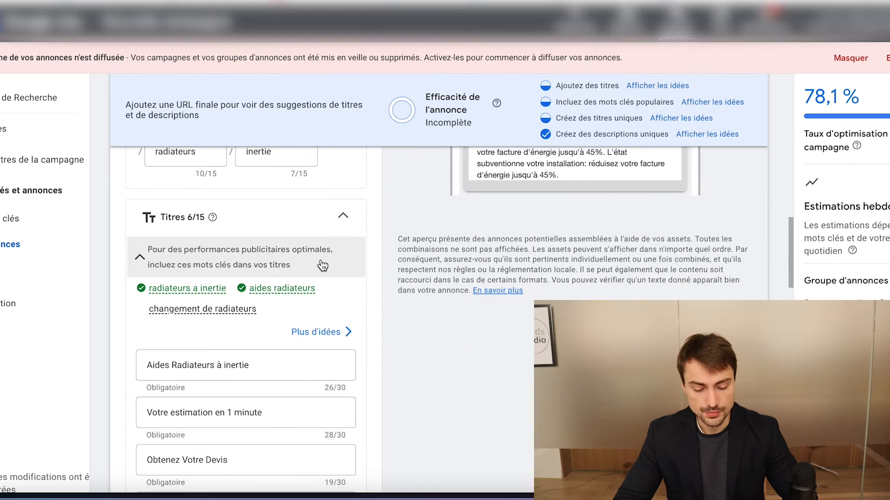
{"action": "scroll", "coordinate": [105, 274], "scroll_direction": "down", "scroll_amount": 1}
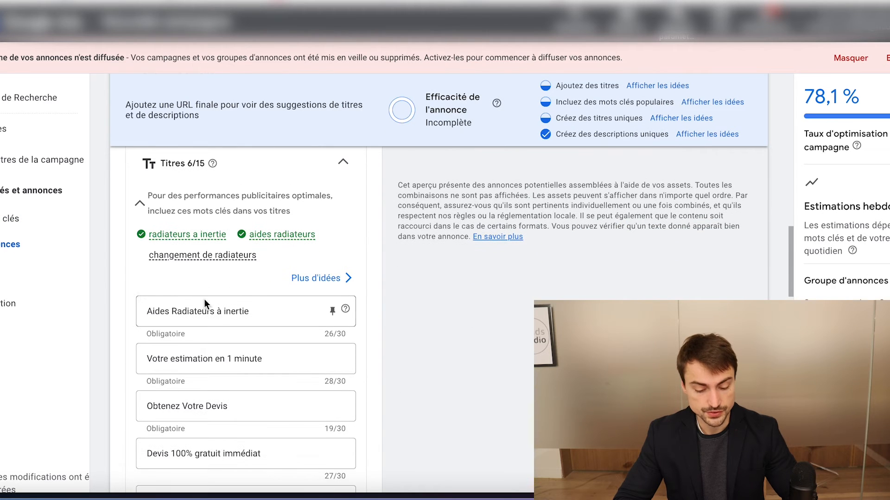
{"action": "scroll", "coordinate": [105, 274], "scroll_direction": "down", "scroll_amount": 1}
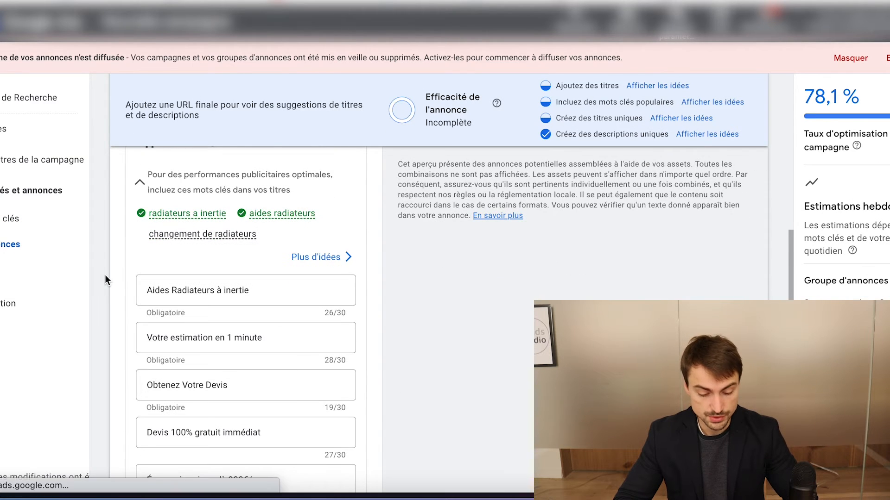
{"action": "scroll", "coordinate": [150, 259], "scroll_direction": "down", "scroll_amount": 1}
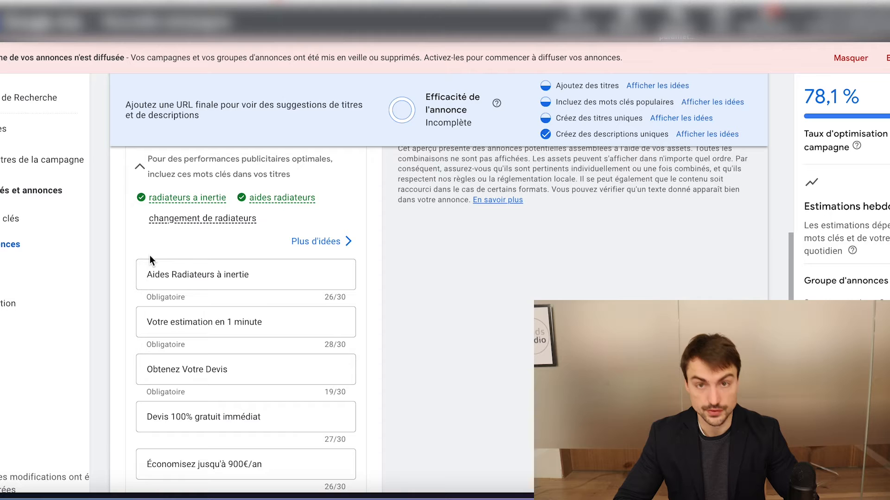
{"action": "scroll", "coordinate": [149, 255], "scroll_direction": "down", "scroll_amount": 1}
{"action": "triple_click", "coordinate": [177, 256]}
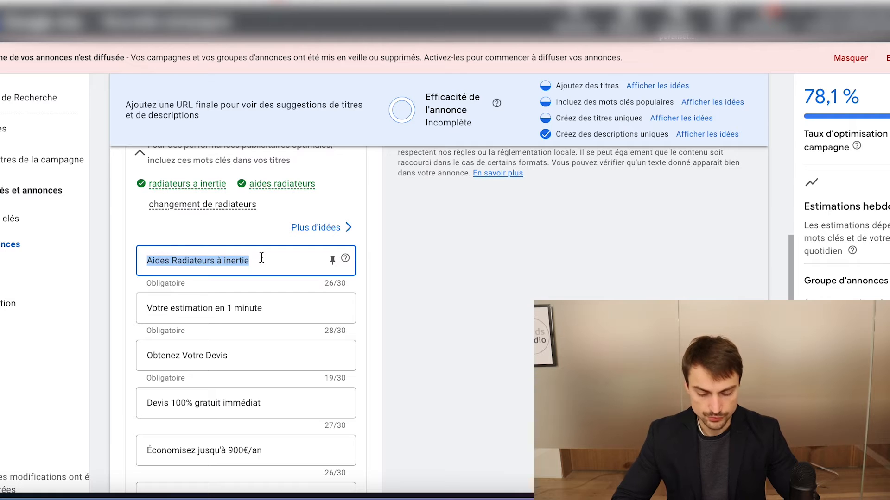
{"action": "scroll", "coordinate": [218, 263], "scroll_direction": "down", "scroll_amount": 1}
{"action": "triple_click", "coordinate": [212, 267]}
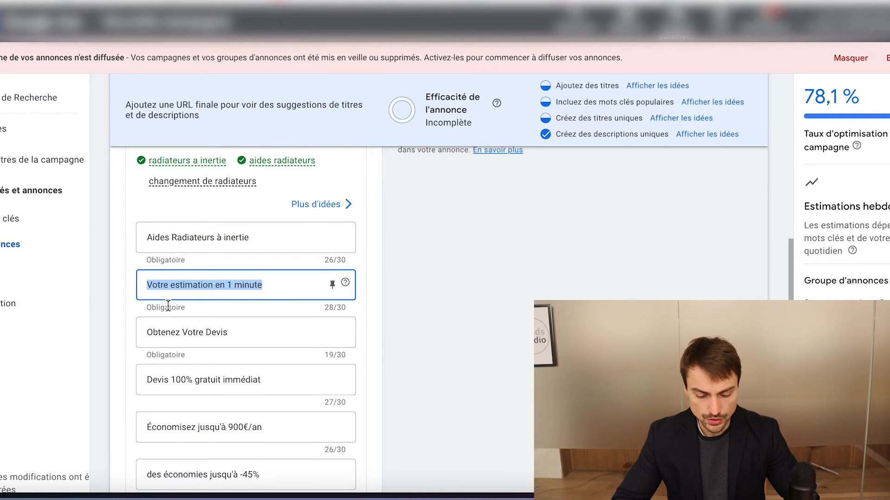
Examine the savings headlines "des économies jusqu'à -45%" and "Économisez jusqu'à 900€/an"
{"action": "scroll", "coordinate": [156, 356], "scroll_direction": "down", "scroll_amount": 2}
{"action": "left_click", "coordinate": [218, 401]}
{"action": "double_click", "coordinate": [218, 401]}
{"action": "left_click", "coordinate": [218, 401]}
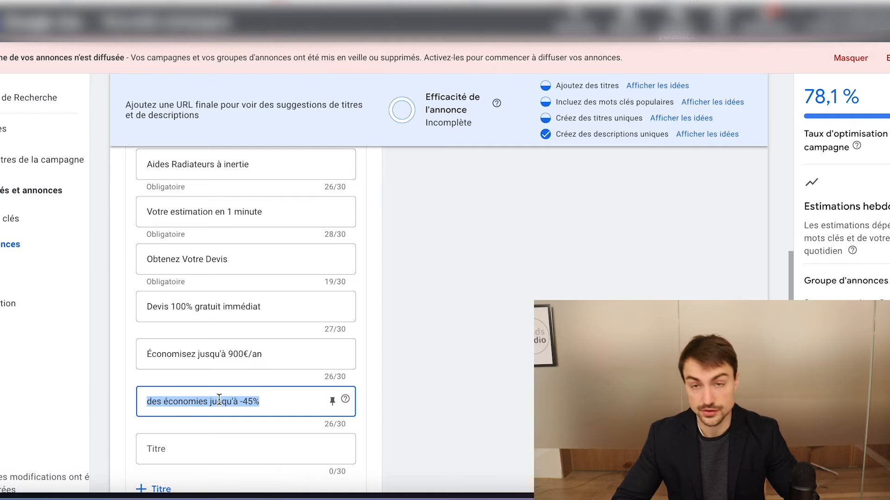
{"action": "left_click", "coordinate": [185, 353]}
{"action": "double_click", "coordinate": [185, 353]}
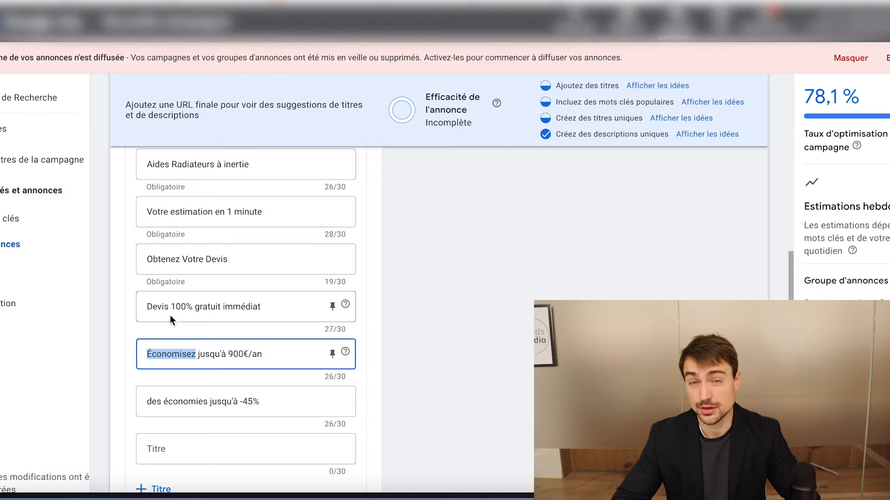
{"action": "scroll", "coordinate": [222, 296], "scroll_direction": "down", "scroll_amount": 1}
{"action": "left_click", "coordinate": [214, 316]}
{"action": "triple_click", "coordinate": [213, 317]}
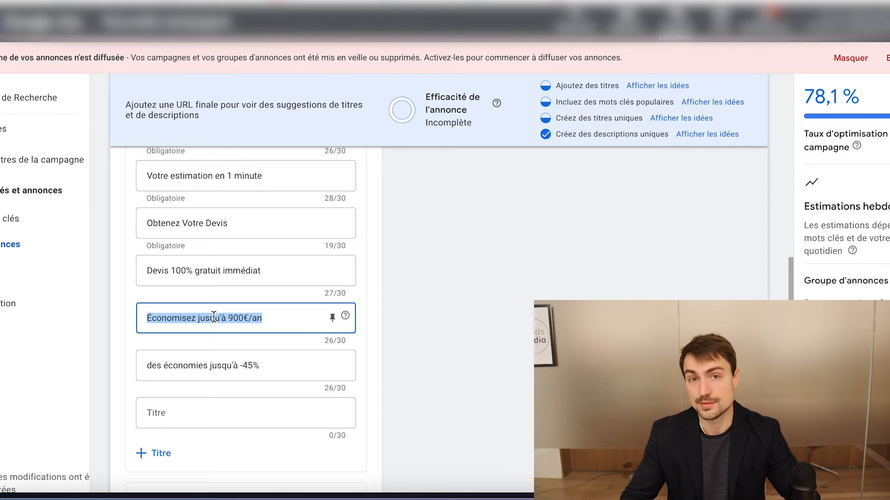
Compare the headlines "Obtenez Votre Devis", "Devis 100% gratuit immédiat" and "Votre estimation en 1 minute" within the full headline list
{"action": "scroll", "coordinate": [213, 316], "scroll_direction": "down", "scroll_amount": 1}
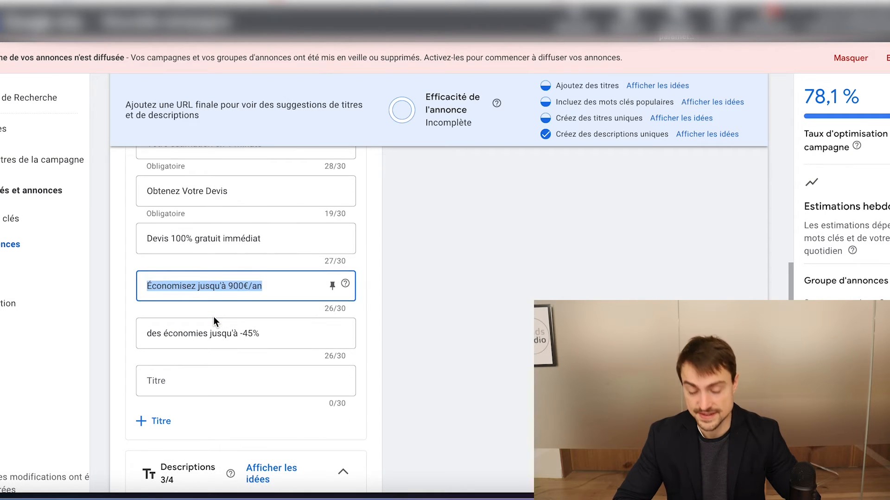
{"action": "scroll", "coordinate": [190, 382], "scroll_direction": "up", "scroll_amount": 1}
{"action": "scroll", "coordinate": [189, 382], "scroll_direction": "up", "scroll_amount": 4}
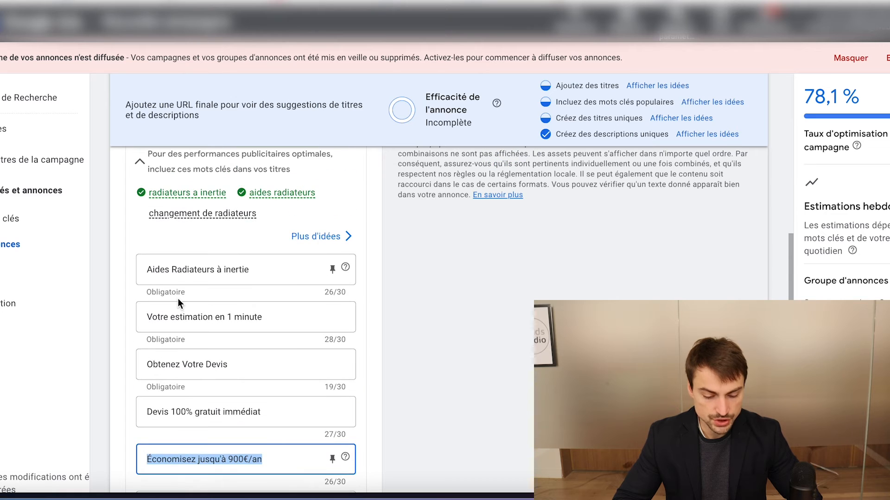
{"action": "triple_click", "coordinate": [187, 362]}
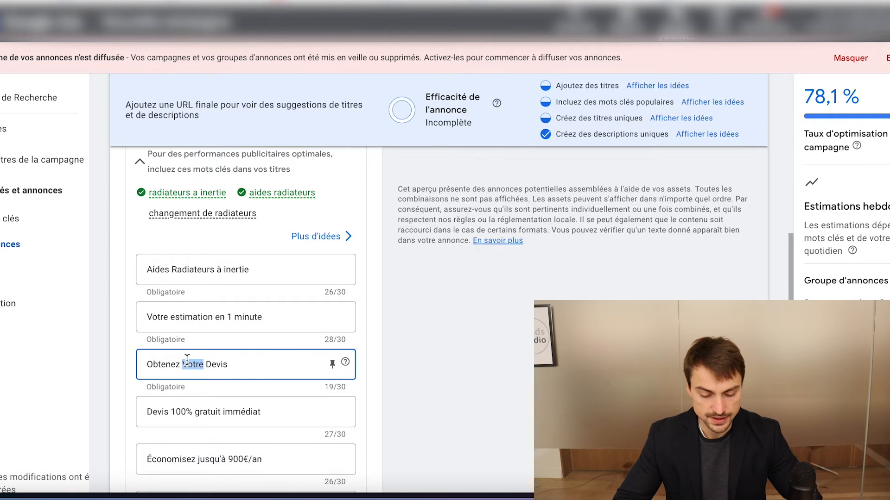
{"action": "double_click", "coordinate": [188, 413]}
{"action": "left_click", "coordinate": [188, 413]}
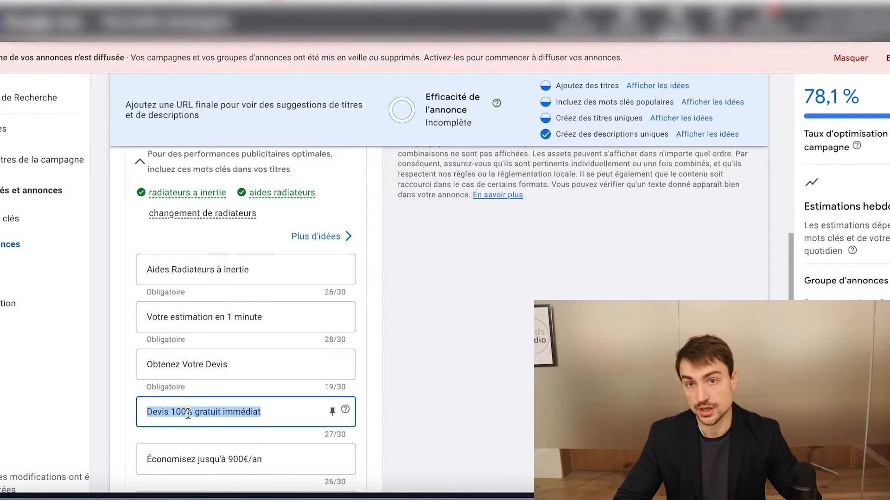
{"action": "double_click", "coordinate": [196, 315]}
{"action": "left_click", "coordinate": [196, 314]}
{"action": "scroll", "coordinate": [196, 313], "scroll_direction": "down", "scroll_amount": 1}
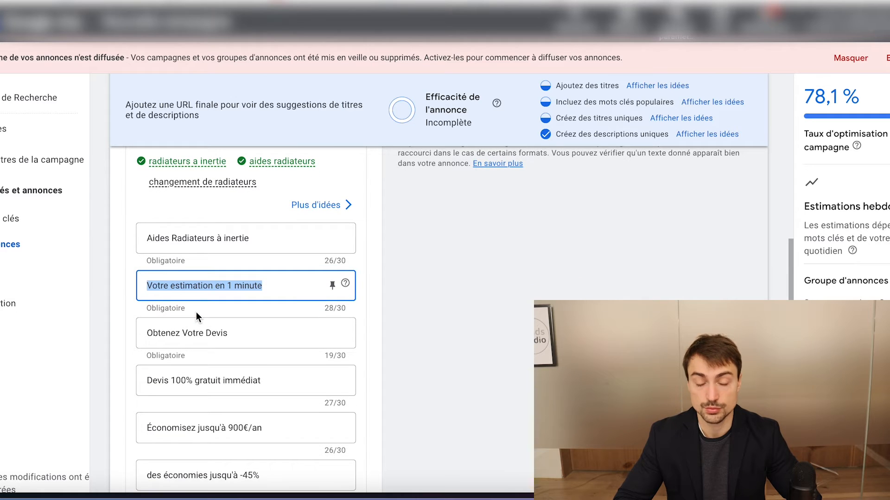
{"action": "scroll", "coordinate": [196, 312], "scroll_direction": "down", "scroll_amount": 1}
{"action": "scroll", "coordinate": [196, 313], "scroll_direction": "down", "scroll_amount": 1}
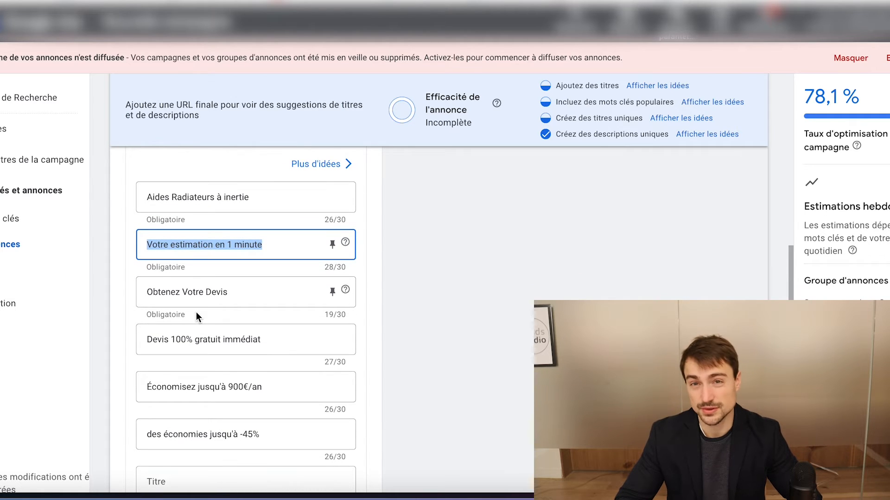
Go to the ad's descriptions and review the first one, about low-consumption "Radiateurs à inertie basse consommation"
{"action": "scroll", "coordinate": [196, 312], "scroll_direction": "down", "scroll_amount": 6}
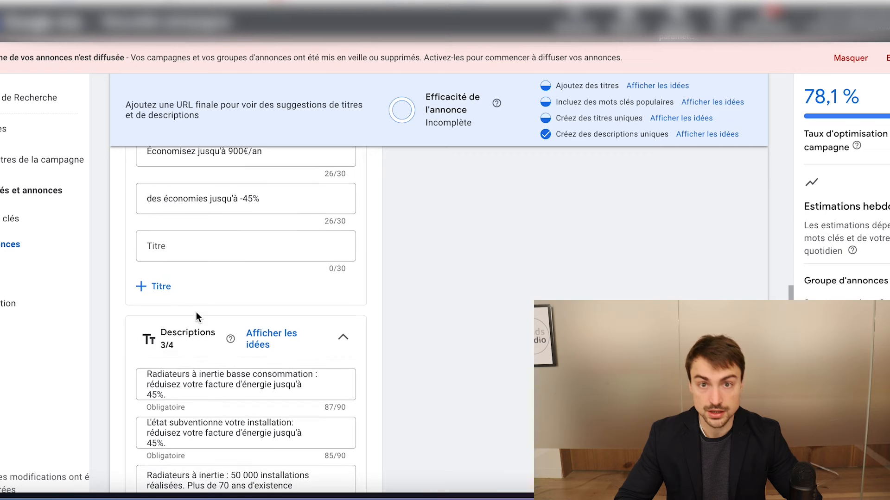
{"action": "scroll", "coordinate": [196, 315], "scroll_direction": "down", "scroll_amount": 2}
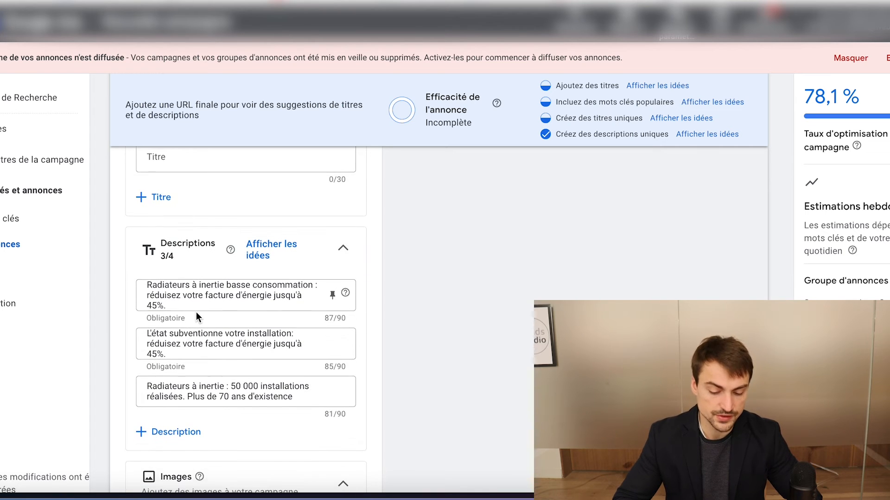
{"action": "left_click", "coordinate": [192, 287]}
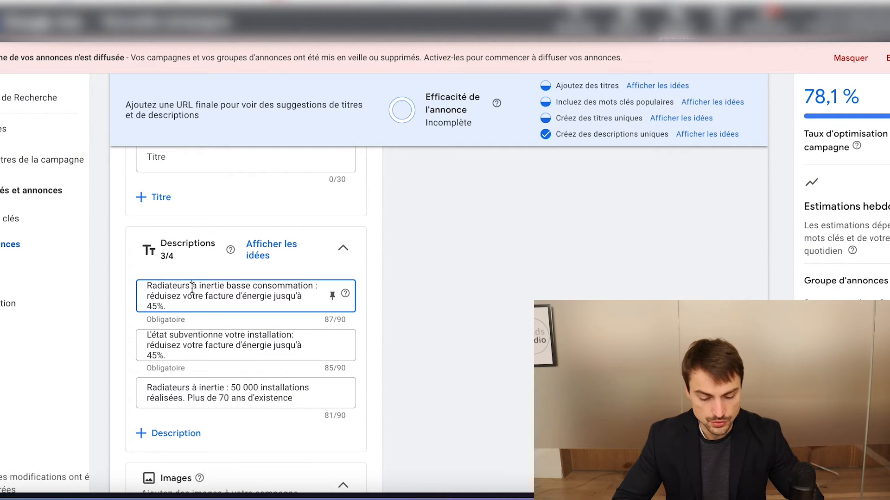
{"action": "key", "text": "ctrl+a"}
{"action": "left_click", "coordinate": [192, 297]}
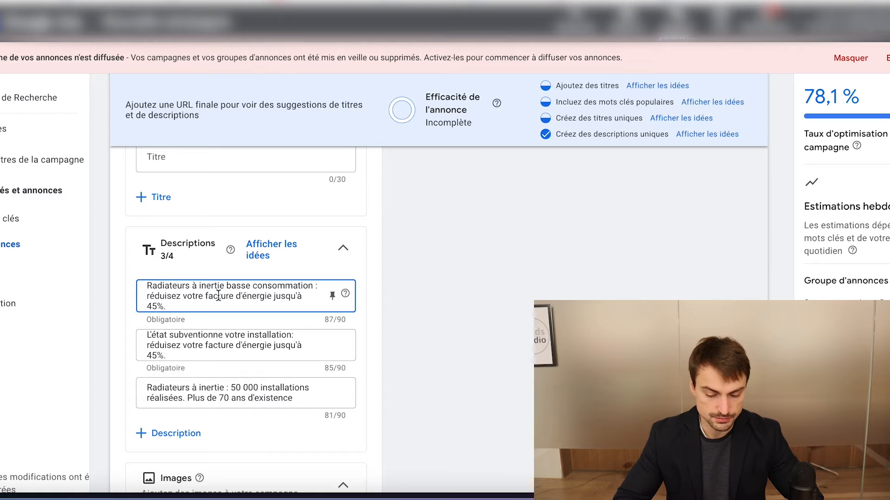
Review the second and third ad descriptions, on the state-subsidised installation and the 50 000 completed installations
{"action": "scroll", "coordinate": [237, 304], "scroll_direction": "down", "scroll_amount": 1}
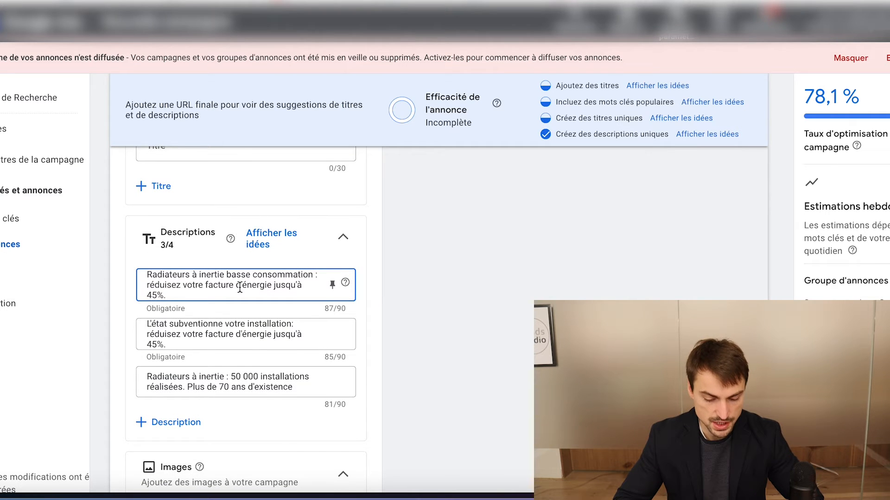
{"action": "scroll", "coordinate": [221, 290], "scroll_direction": "down", "scroll_amount": 1}
{"action": "left_click", "coordinate": [217, 299]}
{"action": "key", "text": "ctrl+a"}
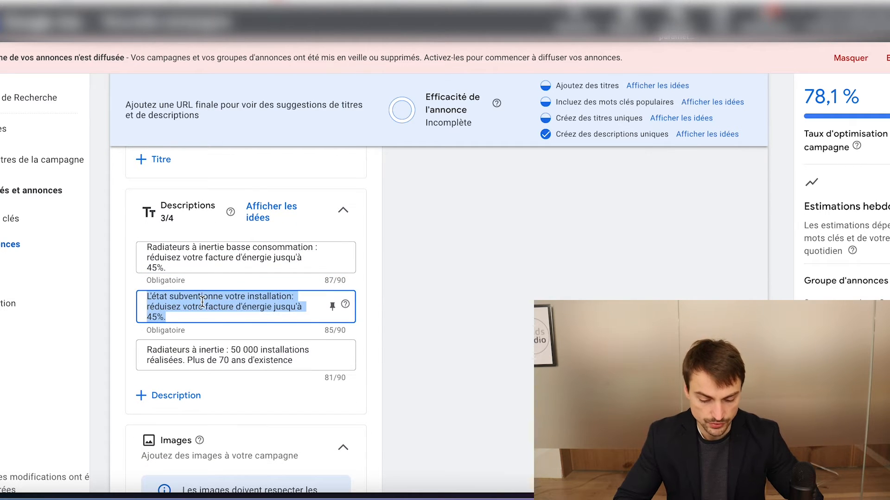
{"action": "left_click", "coordinate": [197, 334]}
{"action": "key", "text": "ctrl+a"}
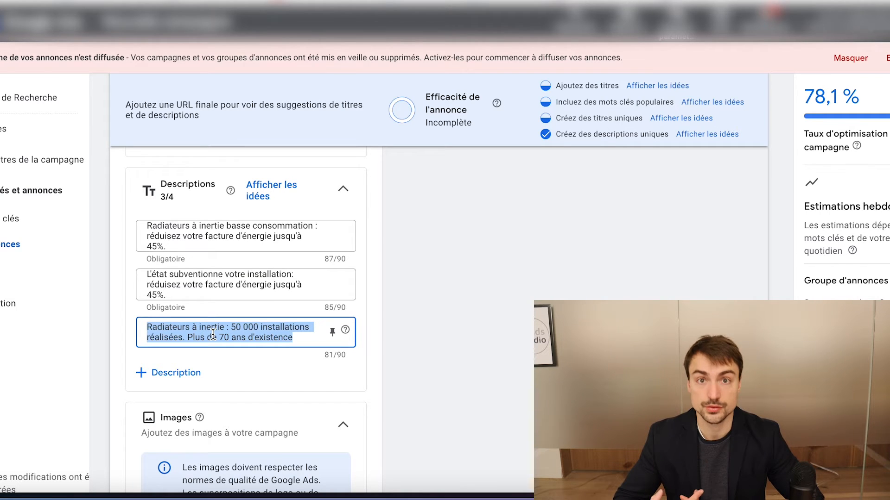
Examine the ad's optional assets: images, business name, business logo, sitelinks (Liens annexes) and callouts (Info-bulles)
{"action": "scroll", "coordinate": [213, 334], "scroll_direction": "down", "scroll_amount": 1}
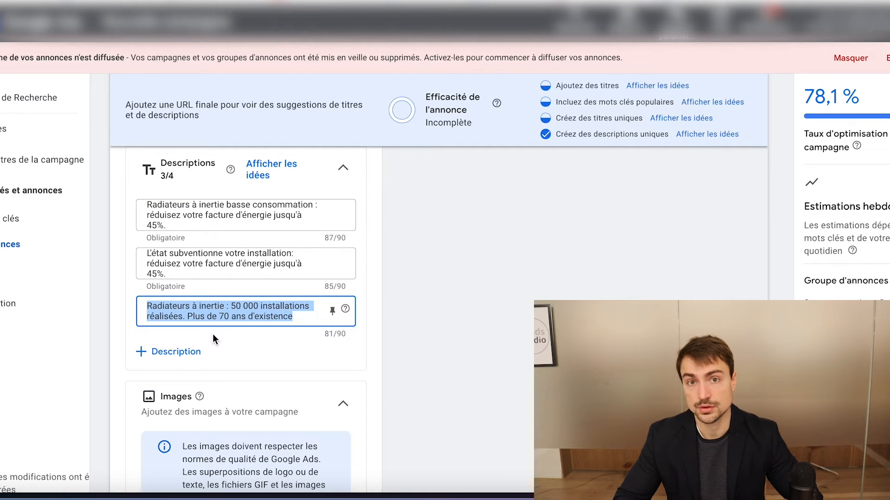
{"action": "scroll", "coordinate": [213, 334], "scroll_direction": "down", "scroll_amount": 4}
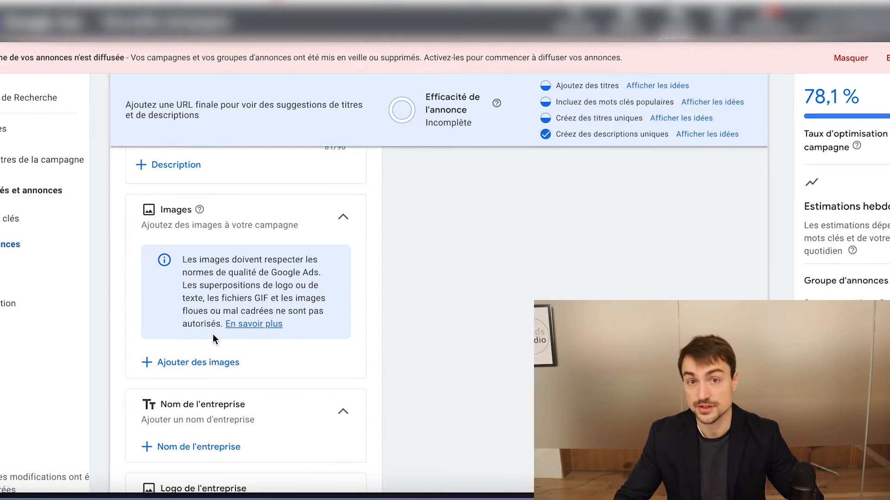
{"action": "scroll", "coordinate": [213, 334], "scroll_direction": "down", "scroll_amount": 5}
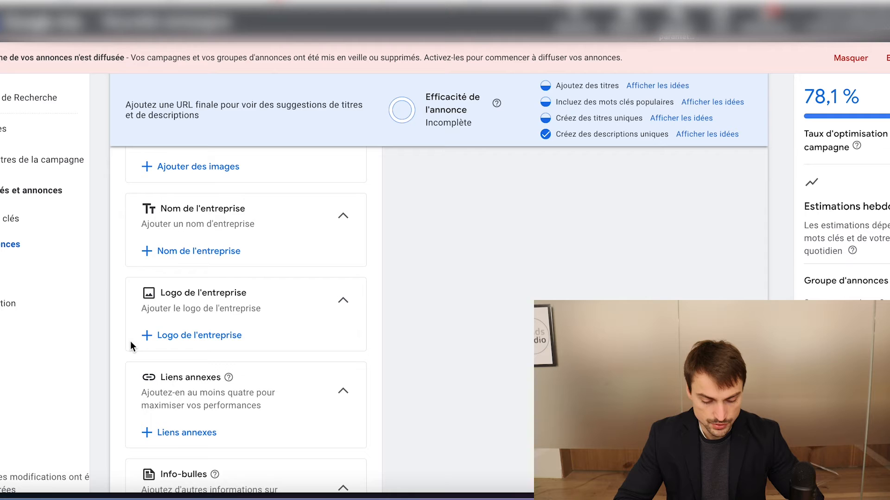
{"action": "scroll", "coordinate": [132, 348], "scroll_direction": "down", "scroll_amount": 5}
{"action": "scroll", "coordinate": [250, 181], "scroll_direction": "up", "scroll_amount": 9}
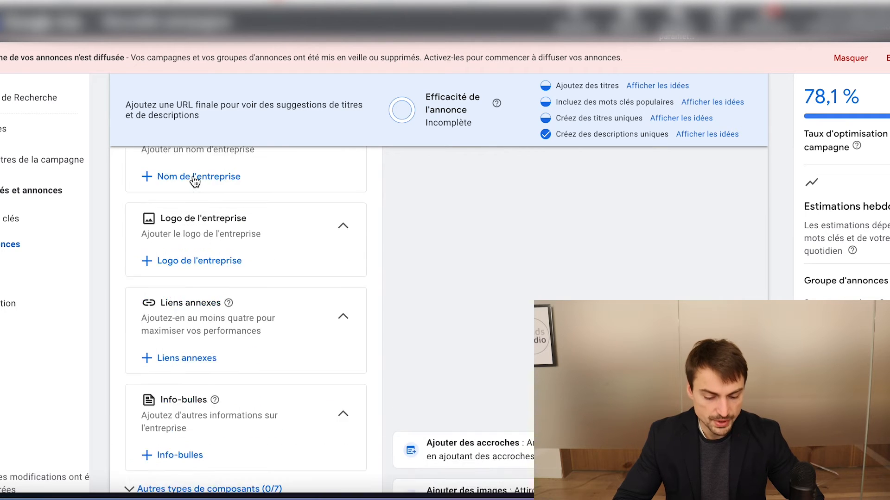
{"action": "scroll", "coordinate": [204, 370], "scroll_direction": "down", "scroll_amount": 6}
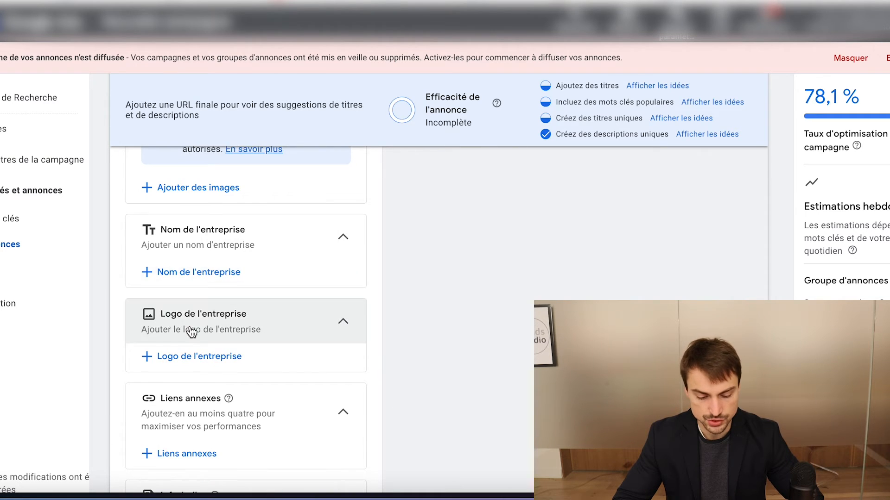
{"action": "scroll", "coordinate": [179, 307], "scroll_direction": "down", "scroll_amount": 3}
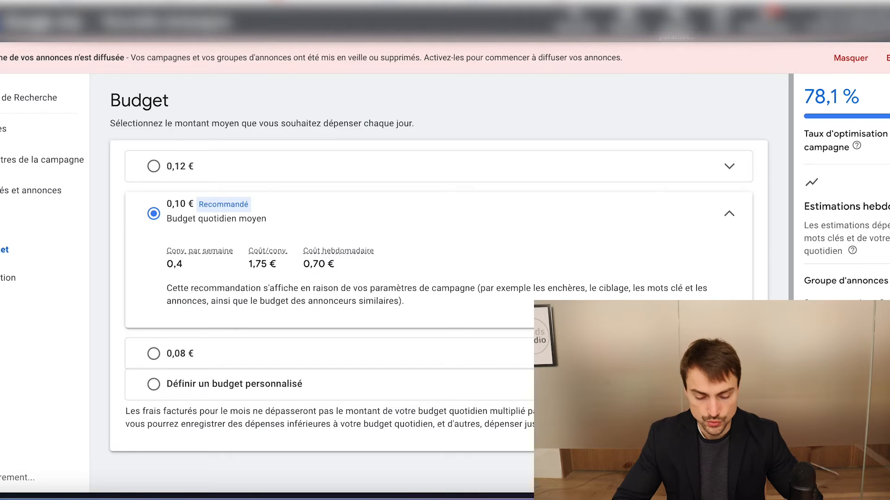
Inspect the details of the recommended 0,10 € average daily budget, including the explanation of its weekly cost
{"action": "left_click", "coordinate": [743, 224]}
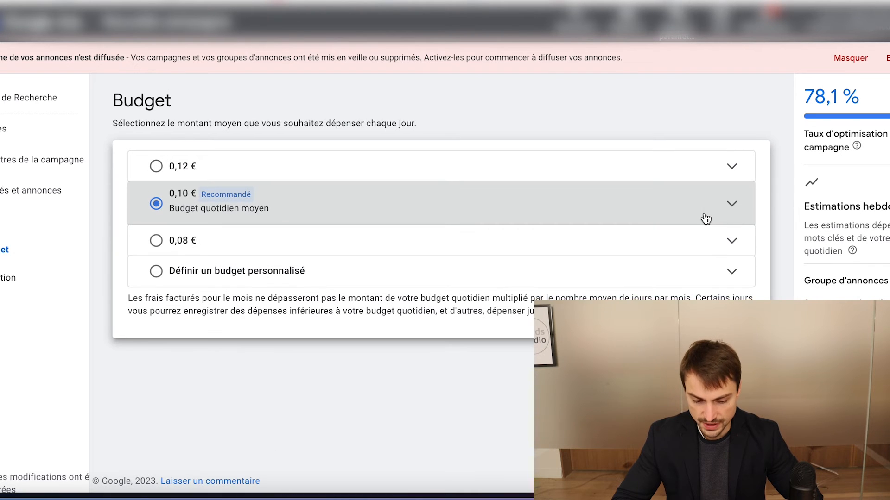
{"action": "left_click", "coordinate": [737, 214]}
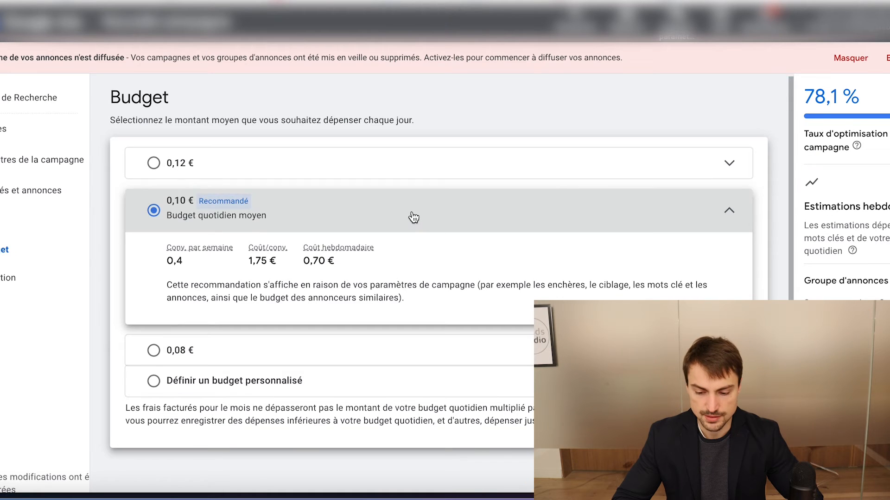
{"action": "scroll", "coordinate": [560, 293], "scroll_direction": "down", "scroll_amount": 1}
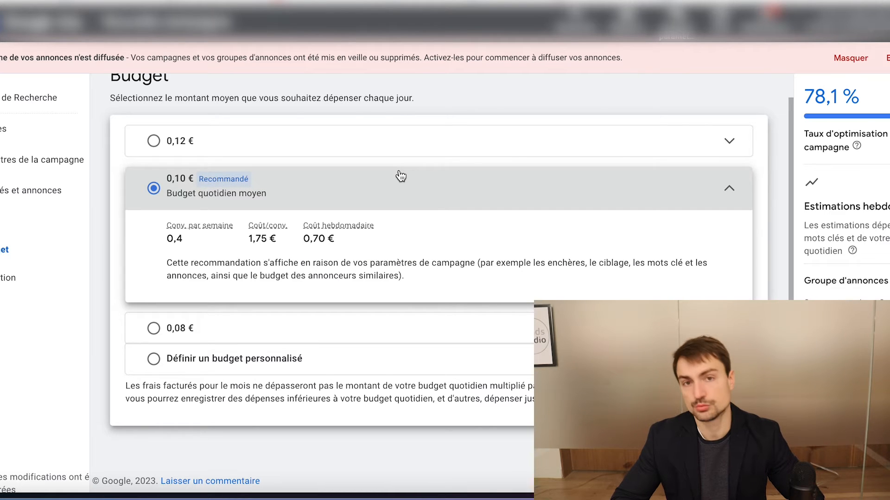
{"action": "mouse_move", "coordinate": [353, 229]}
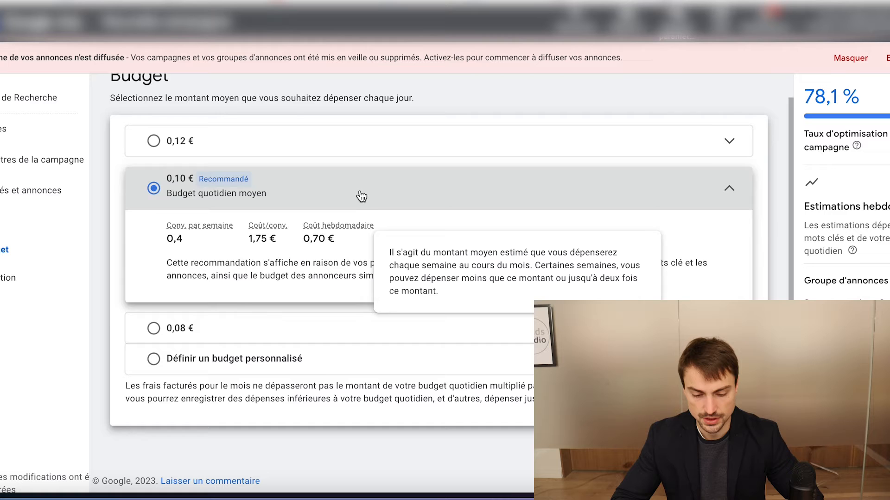
Switch to ChatGPT and review the prompt requesting 15 titles of 30 characters and 4 descriptions of 90 characters
{"action": "left_click", "coordinate": [389, 1]}
{"action": "scroll", "coordinate": [359, 235], "scroll_direction": "down", "scroll_amount": 1}
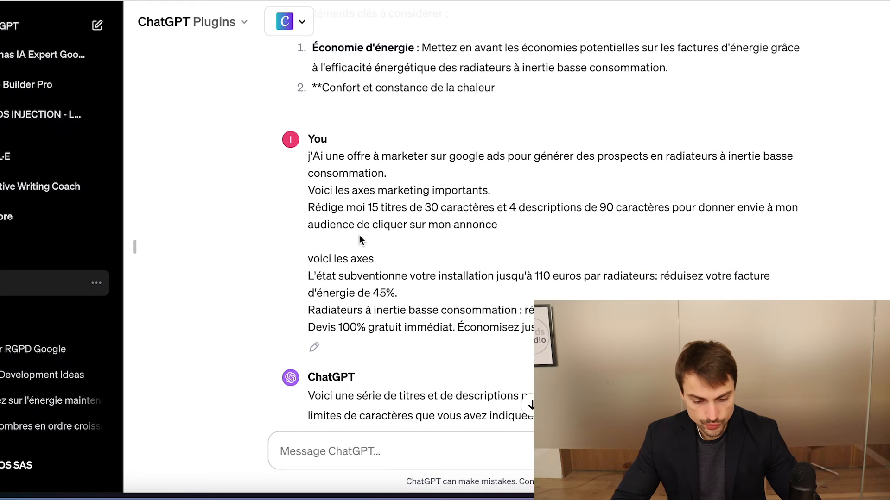
{"action": "scroll", "coordinate": [321, 168], "scroll_direction": "down", "scroll_amount": 1}
{"action": "scroll", "coordinate": [320, 167], "scroll_direction": "down", "scroll_amount": 1}
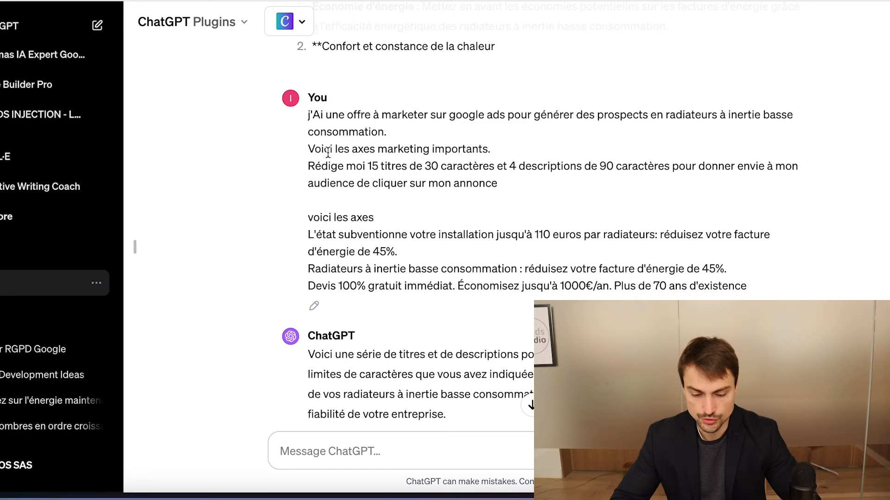
{"action": "left_click_drag", "start_coordinate": [309, 116], "coordinate": [748, 286]}
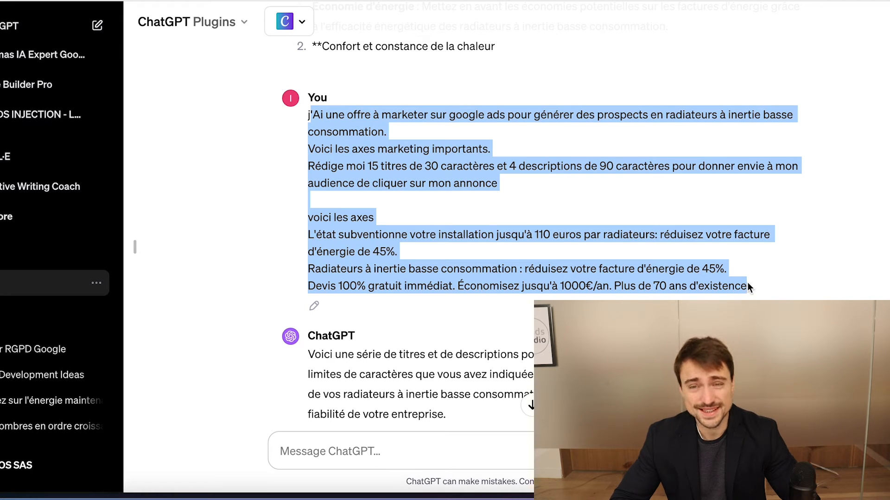
{"action": "double_click", "coordinate": [323, 132]}
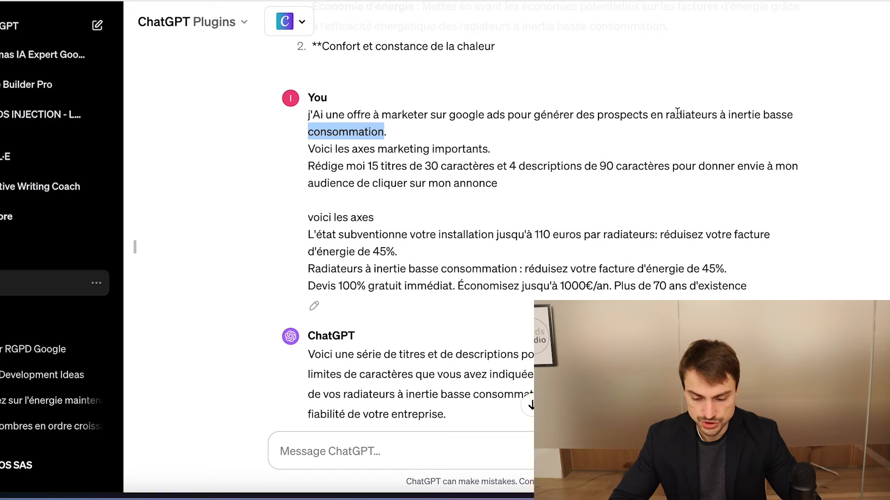
{"action": "triple_click", "coordinate": [349, 151]}
{"action": "triple_click", "coordinate": [360, 167]}
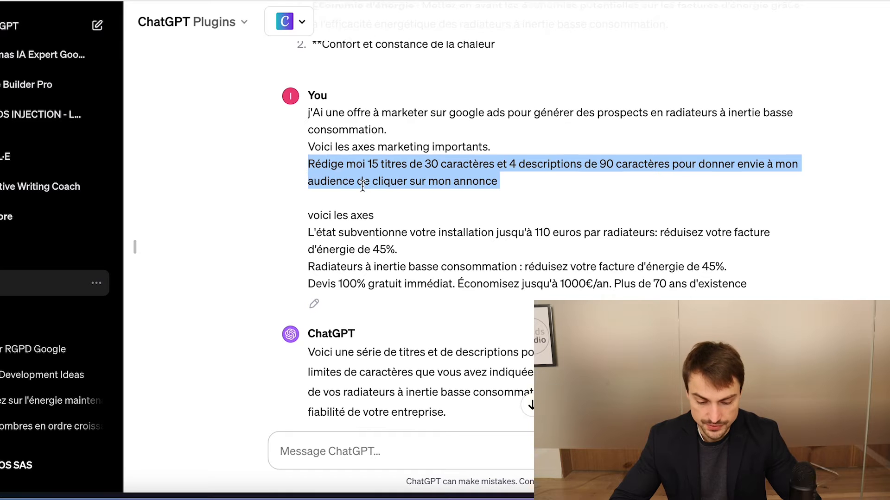
Highlight the marketing angles listed under "voici les axes" in the ChatGPT prompt
{"action": "scroll", "coordinate": [326, 188], "scroll_direction": "down", "scroll_amount": 1}
{"action": "scroll", "coordinate": [326, 187], "scroll_direction": "down", "scroll_amount": 1}
{"action": "triple_click", "coordinate": [324, 173]}
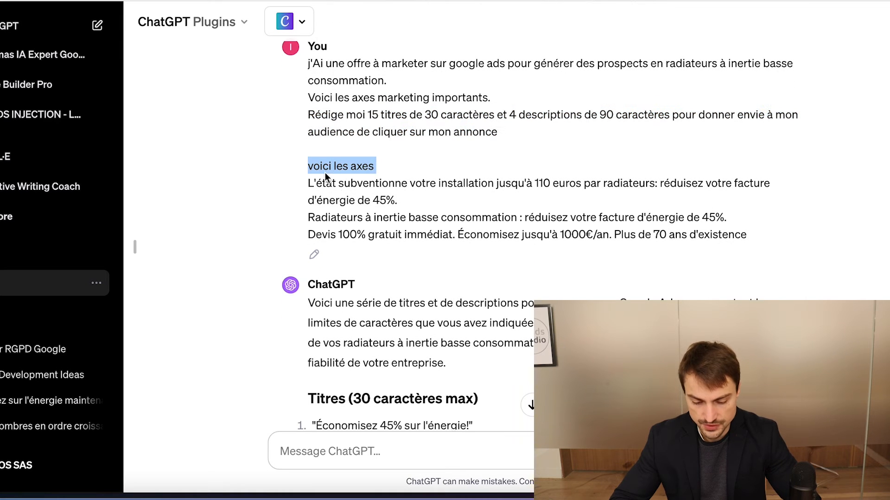
{"action": "left_click_drag", "start_coordinate": [746, 235], "coordinate": [339, 215]}
Examine the ad titles and descriptions ChatGPT generated, highlighting the 90-character limit and the first description
{"action": "scroll", "coordinate": [338, 215], "scroll_direction": "down", "scroll_amount": 10}
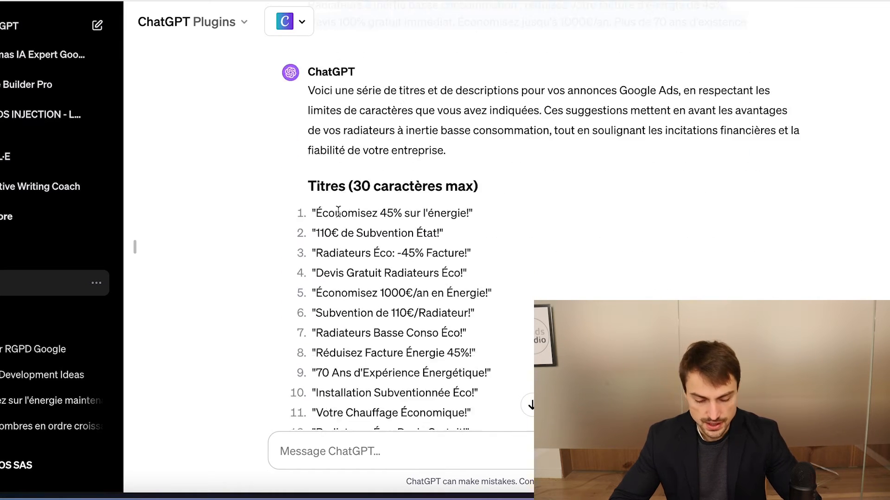
{"action": "scroll", "coordinate": [359, 243], "scroll_direction": "down", "scroll_amount": 3}
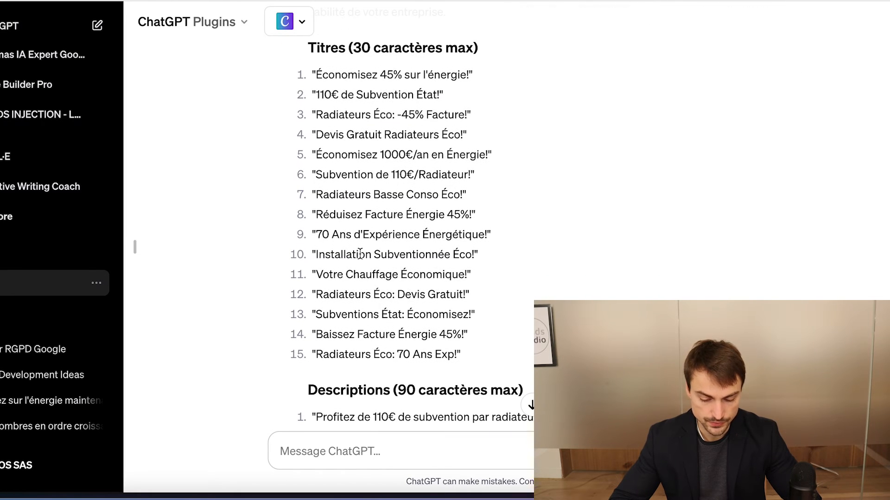
{"action": "scroll", "coordinate": [360, 243], "scroll_direction": "down", "scroll_amount": 1}
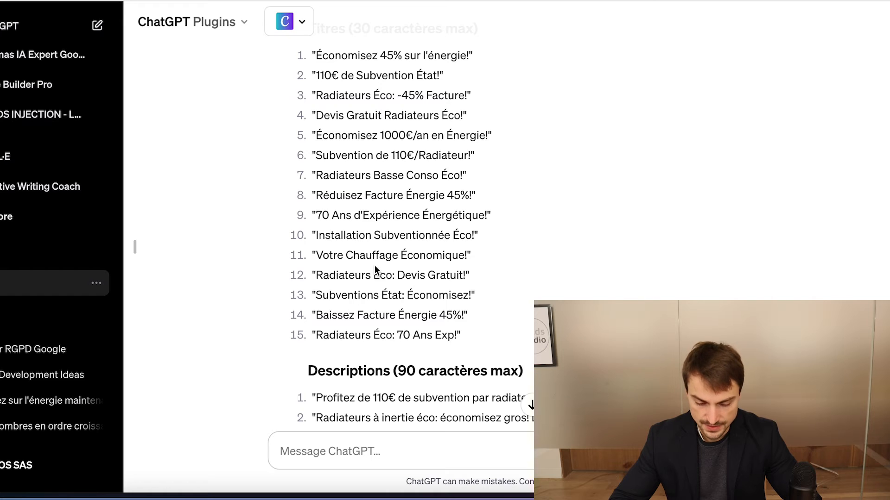
{"action": "scroll", "coordinate": [374, 265], "scroll_direction": "down", "scroll_amount": 5}
{"action": "left_click_drag", "start_coordinate": [393, 247], "coordinate": [529, 250]}
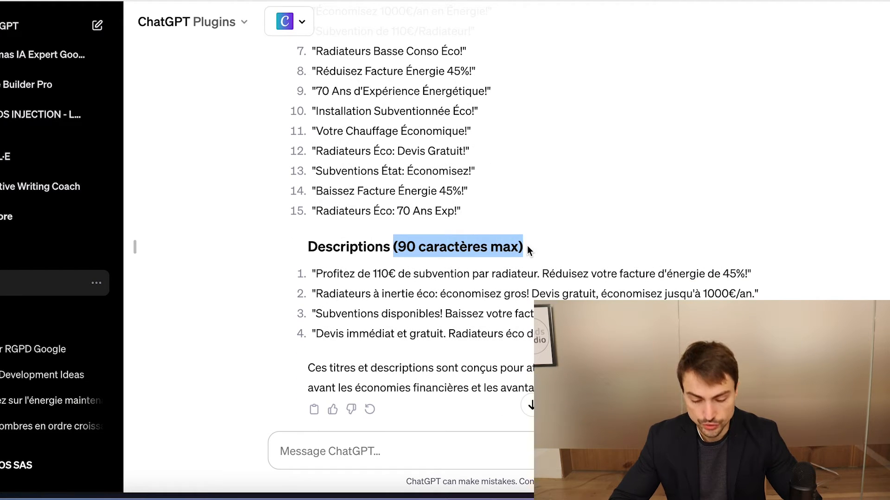
{"action": "triple_click", "coordinate": [551, 273]}
{"action": "scroll", "coordinate": [552, 271], "scroll_direction": "down", "scroll_amount": 1}
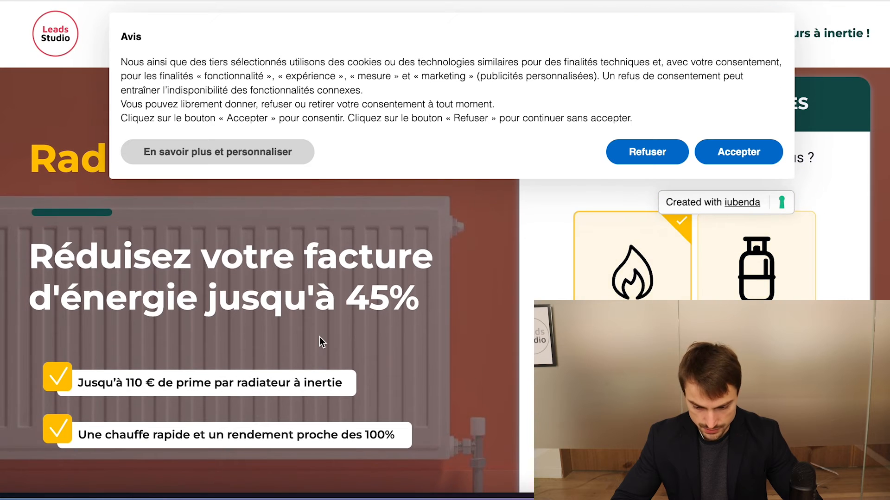
Accept the cookie notice on the Leads Studio "Radiateur à inertie" landing page
{"action": "scroll", "coordinate": [319, 337], "scroll_direction": "down", "scroll_amount": 1}
{"action": "left_click", "coordinate": [740, 153]}
{"action": "scroll", "coordinate": [396, 207], "scroll_direction": "up", "scroll_amount": 1}
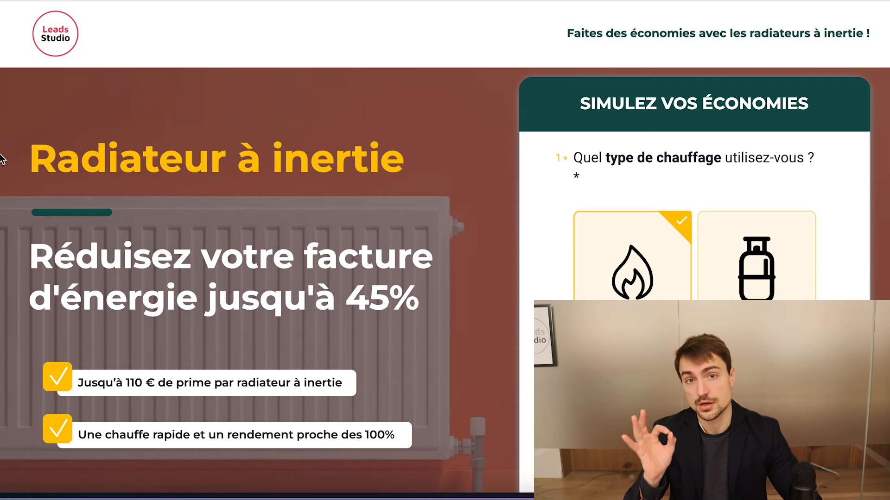
Examine the landing page's title, the energy-savings promise and the "Simulez vos économies" form with its heating-type question
{"action": "triple_click", "coordinate": [103, 160]}
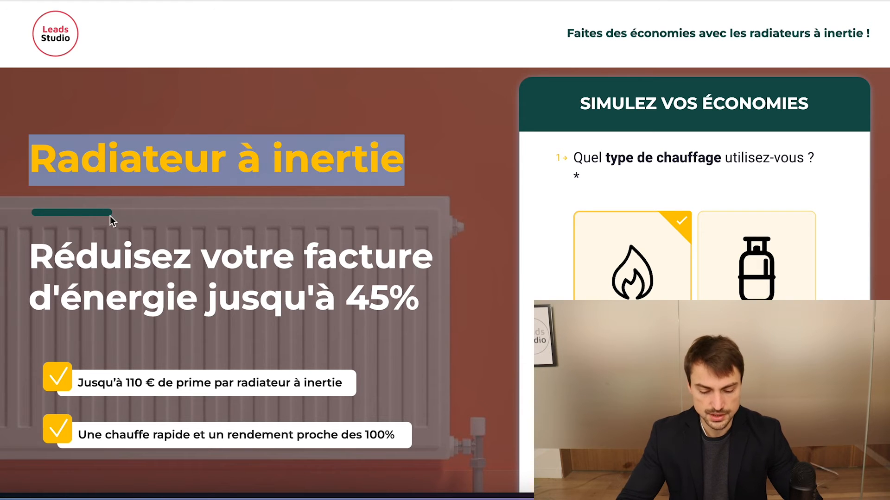
{"action": "double_click", "coordinate": [122, 257]}
{"action": "triple_click", "coordinate": [121, 258]}
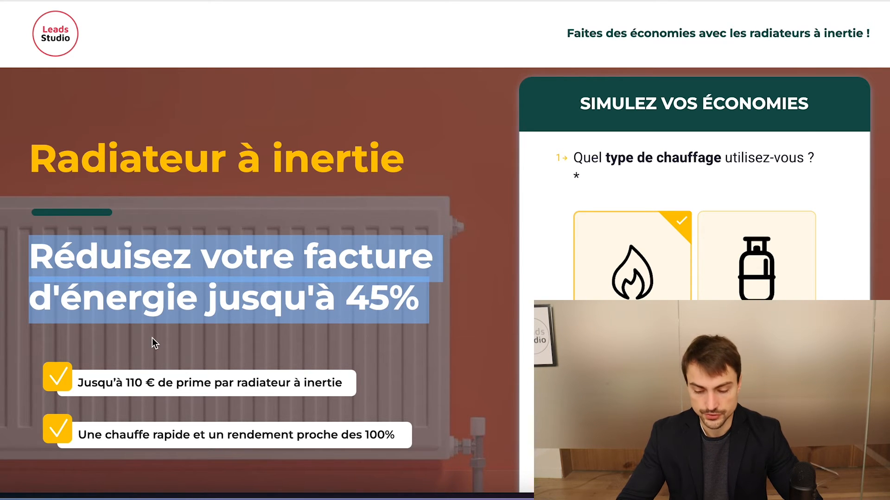
{"action": "triple_click", "coordinate": [623, 110]}
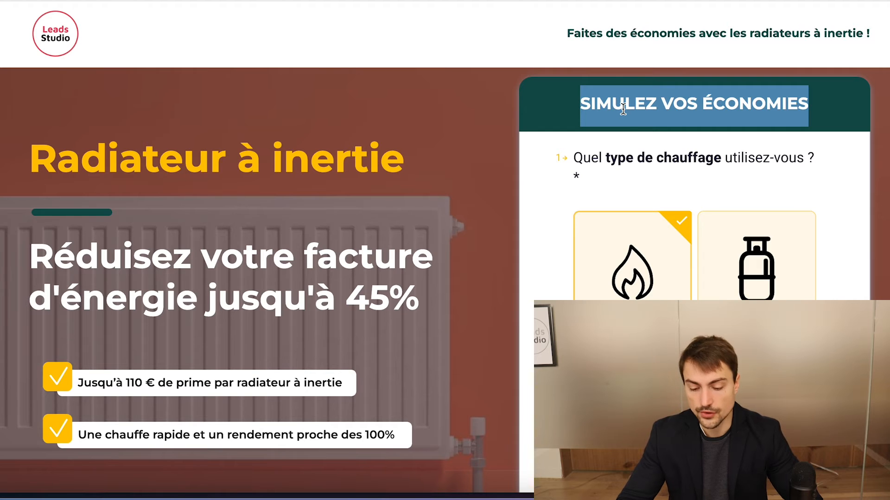
{"action": "triple_click", "coordinate": [638, 156]}
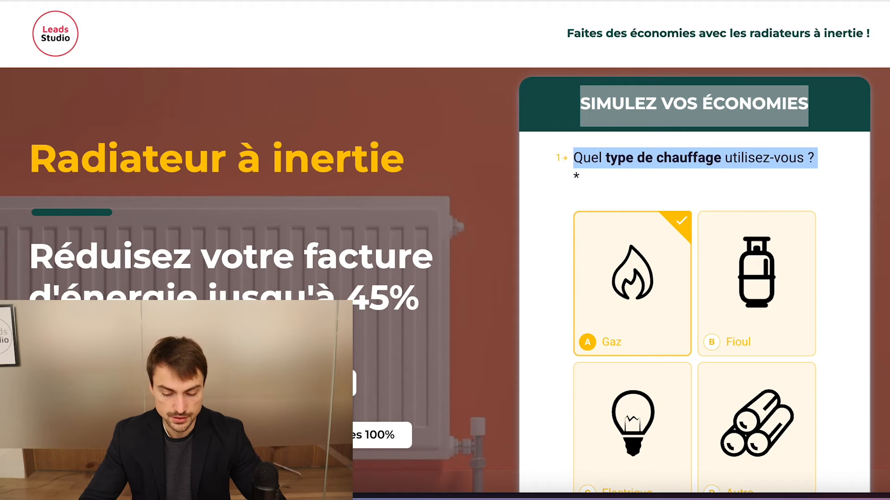
{"action": "scroll", "coordinate": [277, 285], "scroll_direction": "down", "scroll_amount": 1}
{"action": "scroll", "coordinate": [277, 284], "scroll_direction": "up", "scroll_amount": 1}
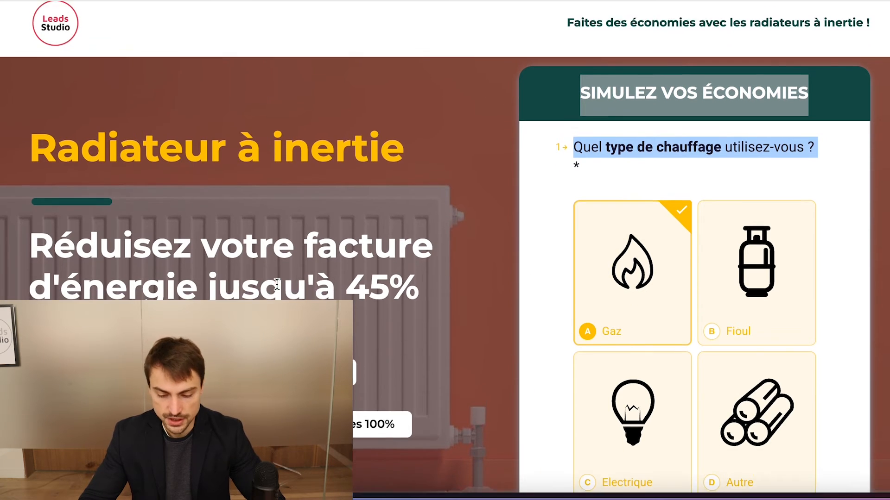
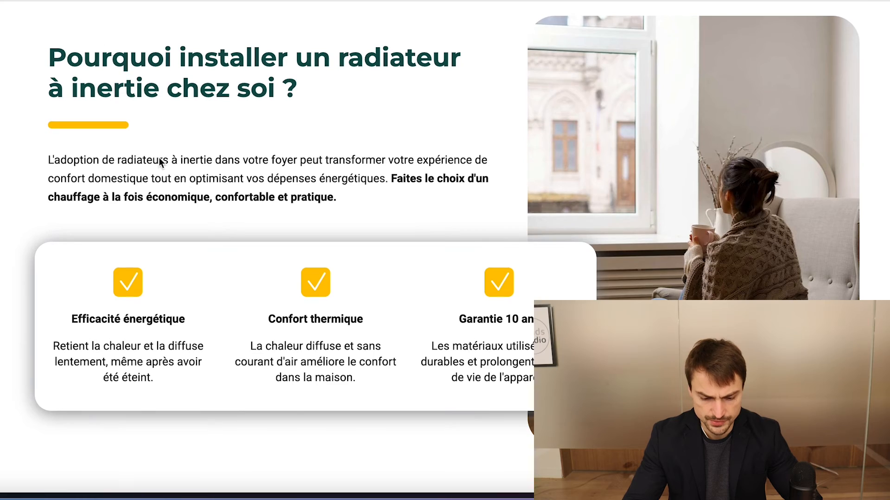
Examine the "Pourquoi installer un radiateur à inertie chez soi ?" section, highlighting its heading, and the savings promise above it
{"action": "scroll", "coordinate": [176, 188], "scroll_direction": "up", "scroll_amount": 8}
{"action": "triple_click", "coordinate": [168, 164]}
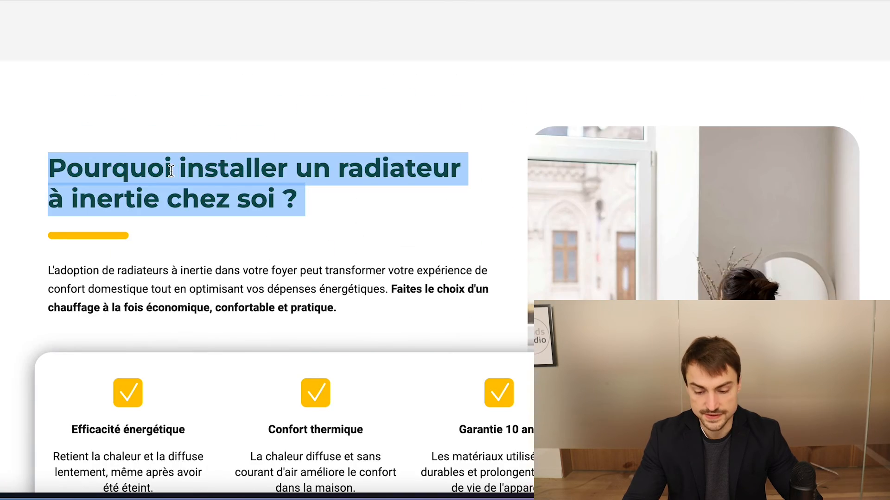
{"action": "scroll", "coordinate": [171, 171], "scroll_direction": "up", "scroll_amount": 10}
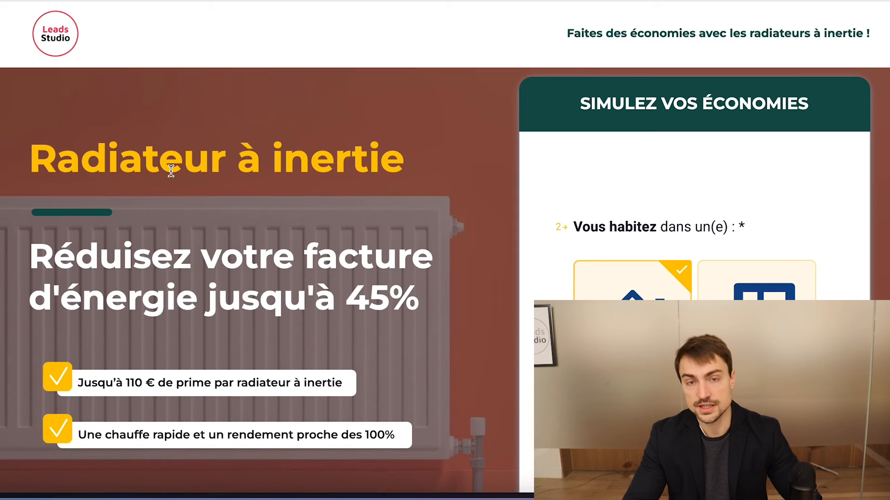
{"action": "scroll", "coordinate": [170, 171], "scroll_direction": "down", "scroll_amount": 1}
{"action": "scroll", "coordinate": [171, 173], "scroll_direction": "down", "scroll_amount": 1}
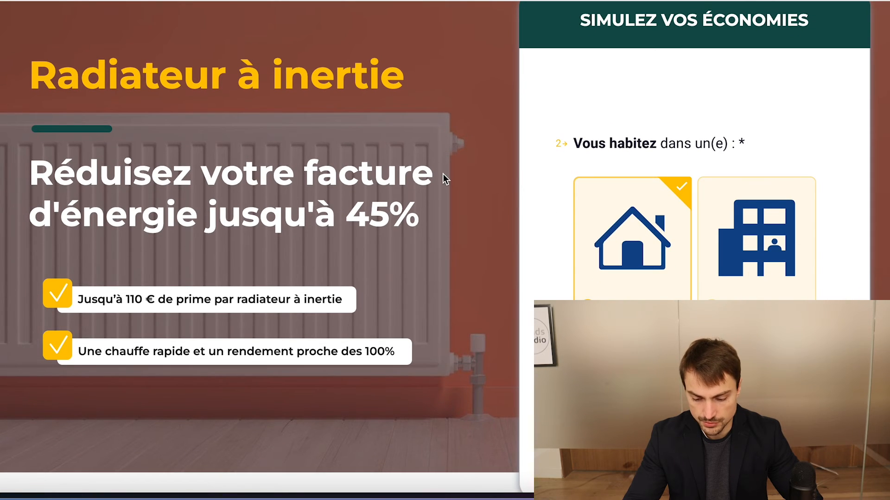
Answer the savings simulator's questions on housing, current installation and gender, choosing the house, "Moins de 5 ans" and "Une femme"
{"action": "scroll", "coordinate": [444, 178], "scroll_direction": "up", "scroll_amount": 2}
{"action": "left_click", "coordinate": [589, 435]}
{"action": "left_click", "coordinate": [596, 367]}
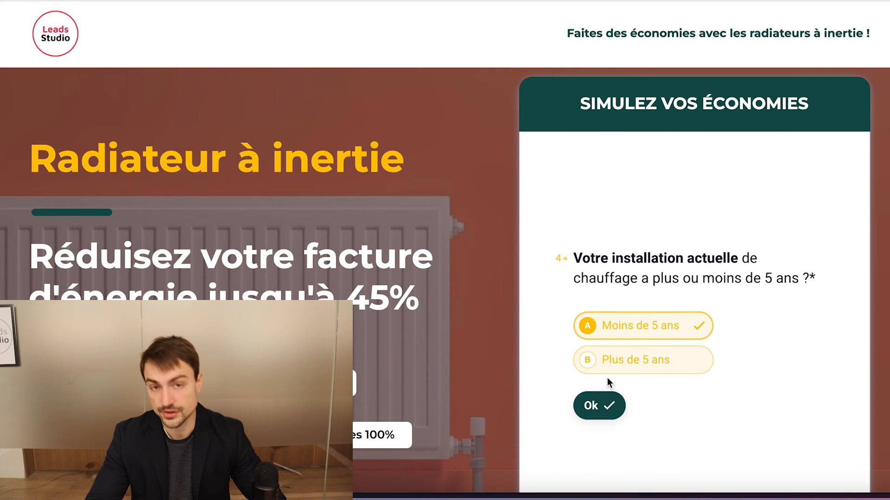
{"action": "left_click", "coordinate": [594, 407]}
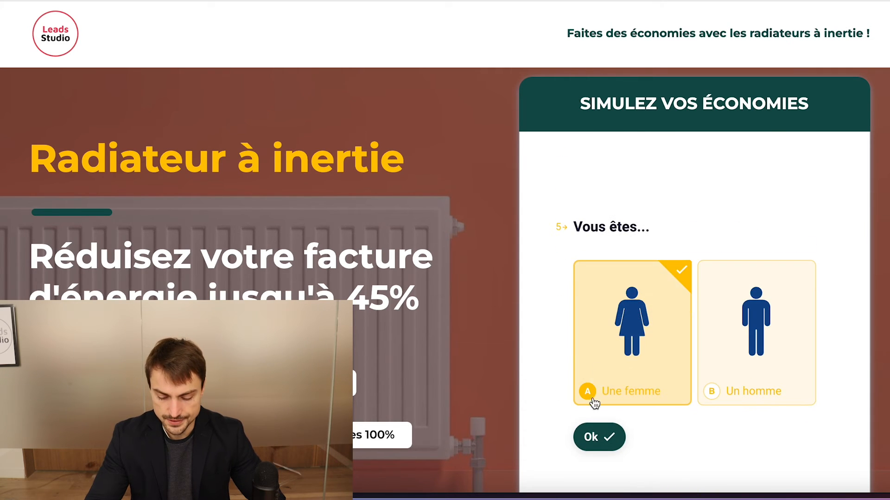
{"action": "left_click", "coordinate": [603, 448]}
Validate the simulator's following questions, including the date of birth, up to the final email question
{"action": "left_click", "coordinate": [580, 356]}
{"action": "left_click", "coordinate": [589, 348]}
{"action": "left_click", "coordinate": [599, 352]}
{"action": "left_click", "coordinate": [591, 392]}
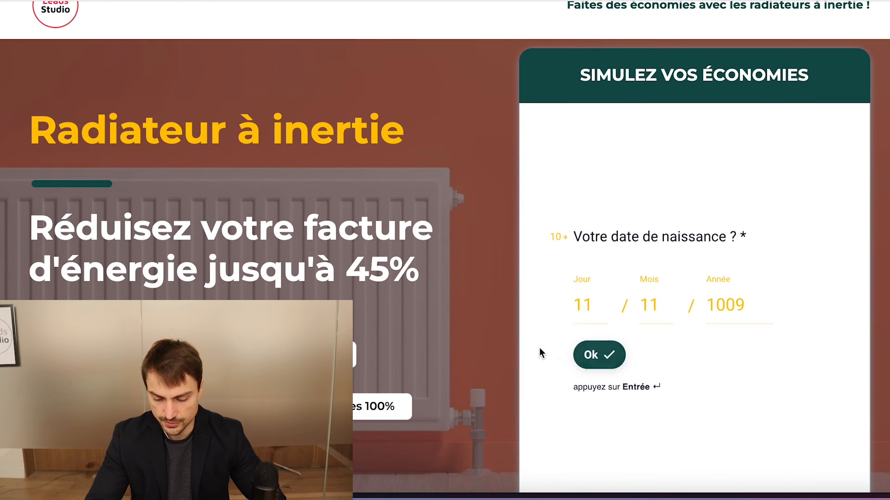
{"action": "left_click", "coordinate": [582, 355]}
{"action": "left_click", "coordinate": [575, 356]}
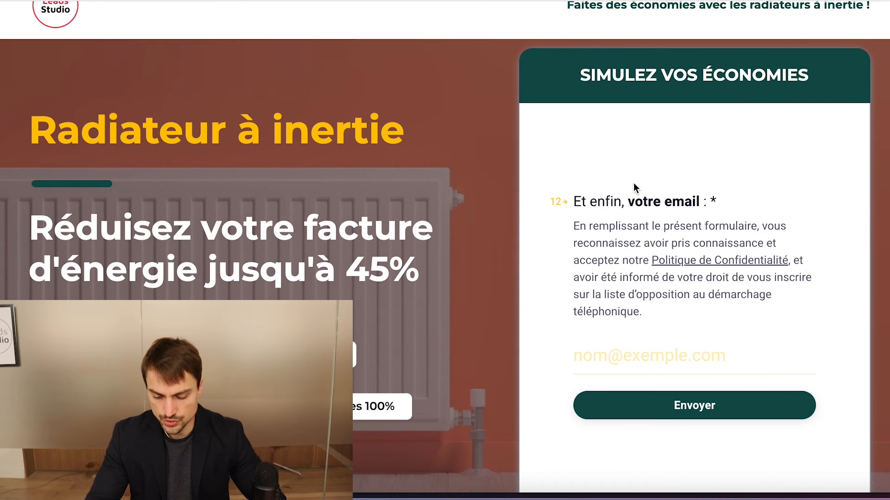
Enter the contact's email in the simulator's last question and submit the form
{"action": "left_click", "coordinate": [579, 347]}
{"action": "type", "text": "test@gmail.com"}
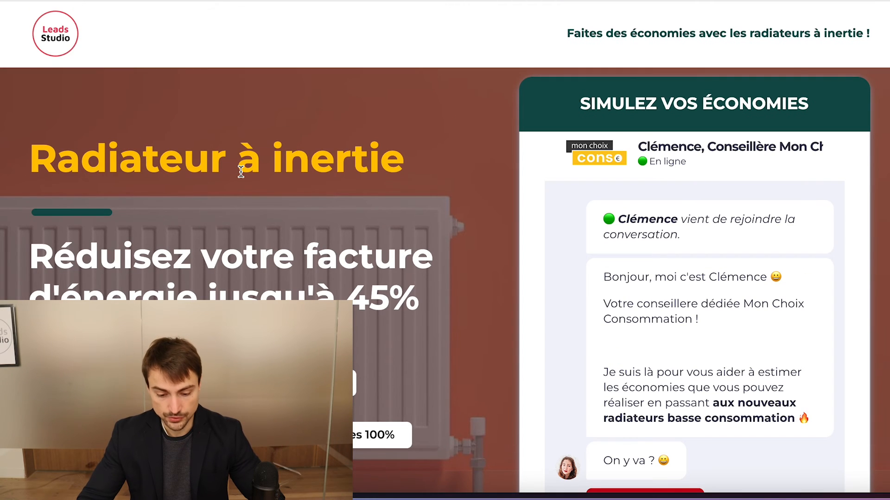
{"action": "scroll", "coordinate": [241, 172], "scroll_direction": "down", "scroll_amount": 1}
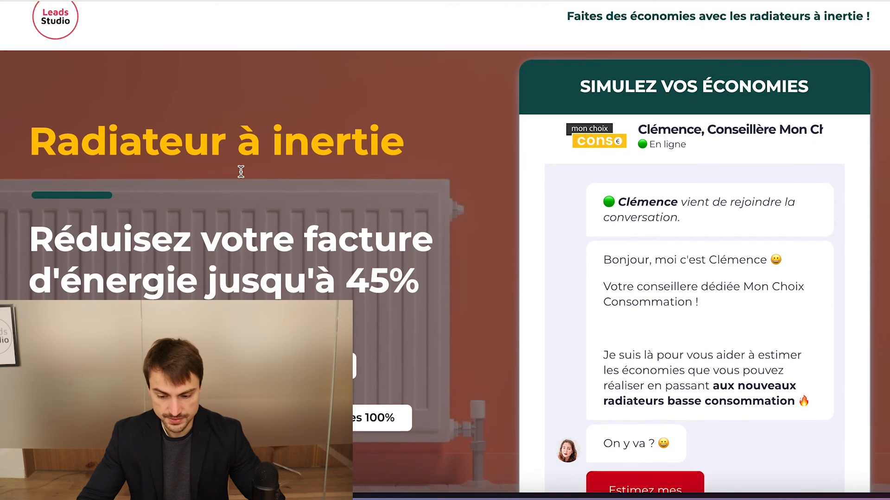
Read the online advisor's welcome message and start the estimate with "Estimez mes économies >>"
{"action": "scroll", "coordinate": [402, 158], "scroll_direction": "down", "scroll_amount": 1}
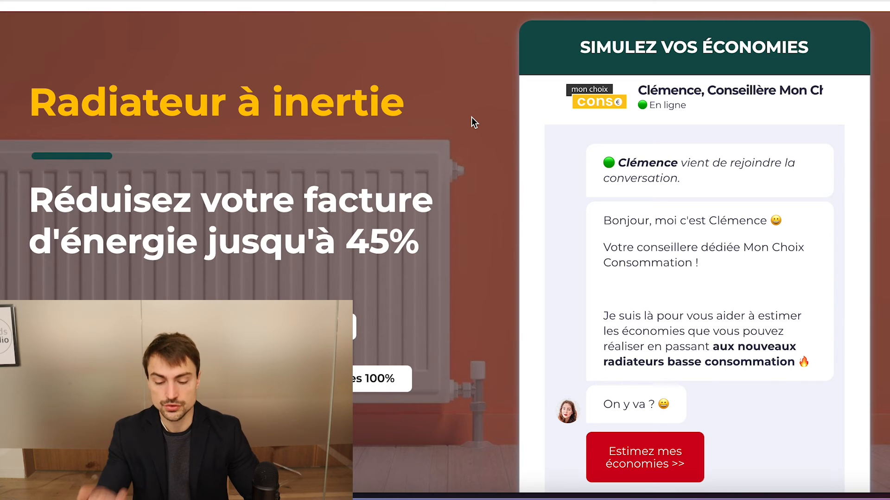
{"action": "scroll", "coordinate": [440, 116], "scroll_direction": "down", "scroll_amount": 1}
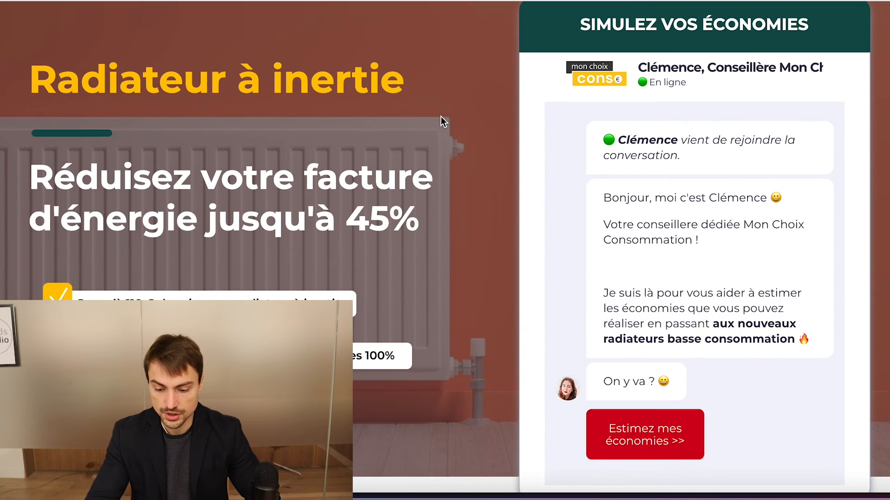
{"action": "scroll", "coordinate": [460, 87], "scroll_direction": "up", "scroll_amount": 1}
{"action": "scroll", "coordinate": [460, 88], "scroll_direction": "up", "scroll_amount": 1}
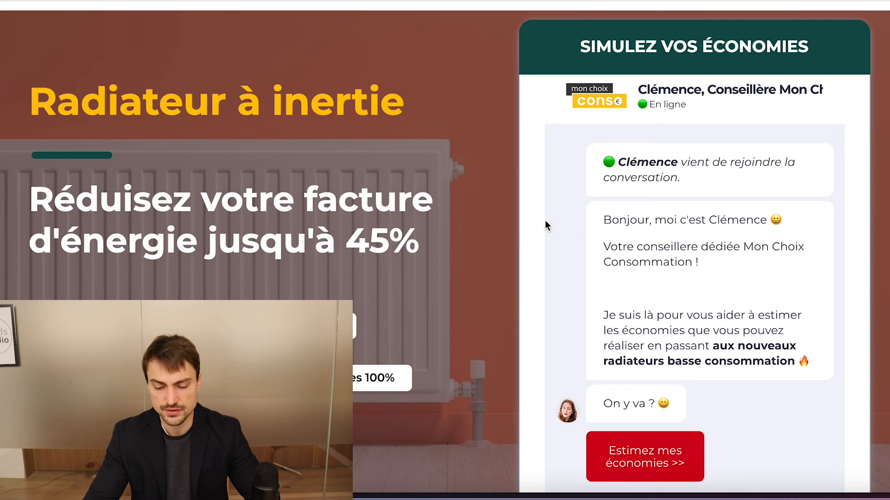
{"action": "scroll", "coordinate": [436, 185], "scroll_direction": "down", "scroll_amount": 1}
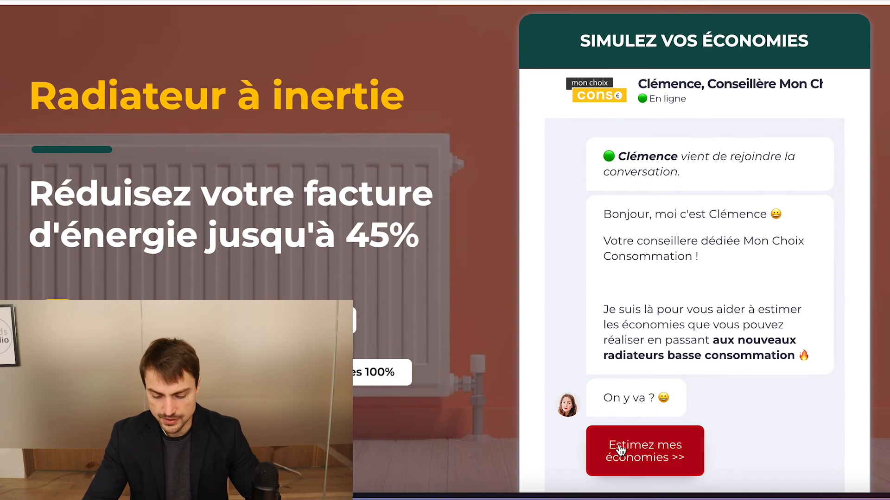
{"action": "left_click", "coordinate": [644, 450]}
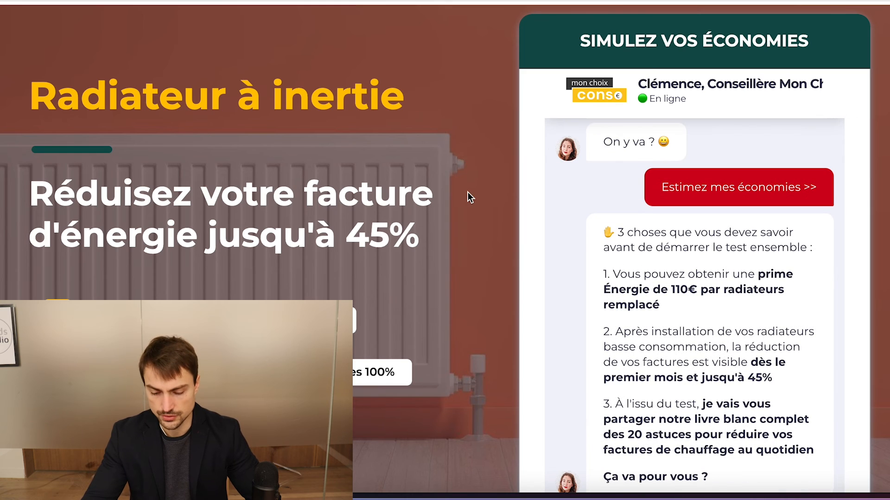
Examine the advisor chat's messages before the test alongside the landing page's energy-savings promise and two advantages
{"action": "scroll", "coordinate": [599, 222], "scroll_direction": "up", "scroll_amount": 2}
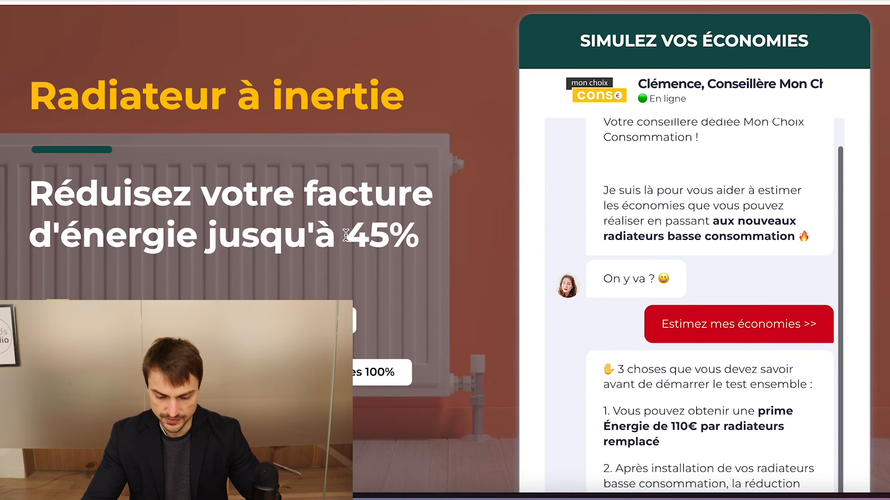
{"action": "scroll", "coordinate": [346, 235], "scroll_direction": "down", "scroll_amount": 1}
{"action": "scroll", "coordinate": [345, 235], "scroll_direction": "up", "scroll_amount": 1}
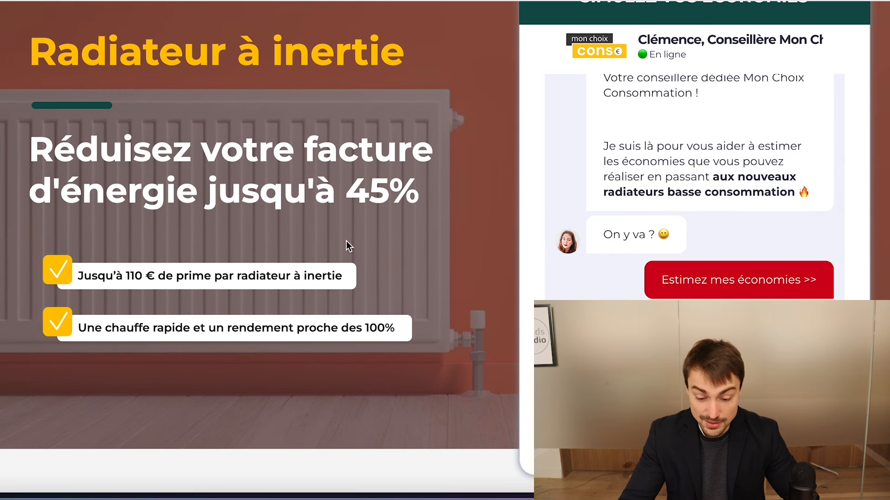
{"action": "scroll", "coordinate": [346, 241], "scroll_direction": "up", "scroll_amount": 1}
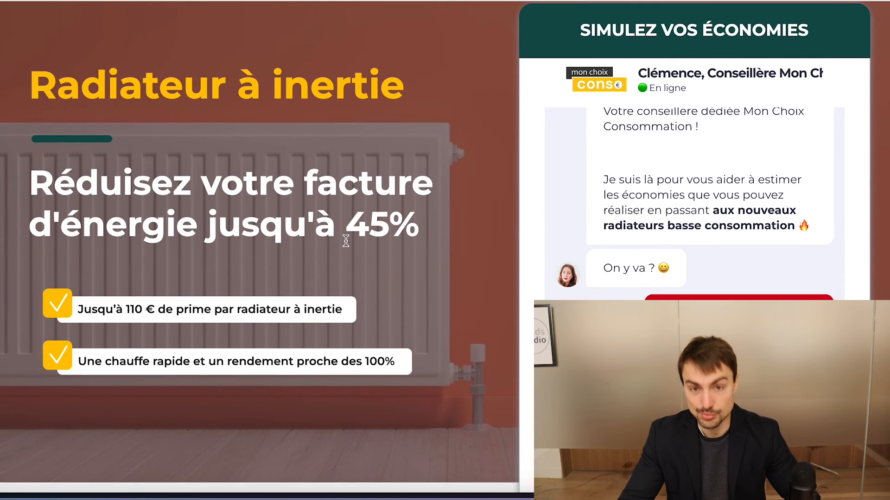
{"action": "scroll", "coordinate": [345, 240], "scroll_direction": "down", "scroll_amount": 1}
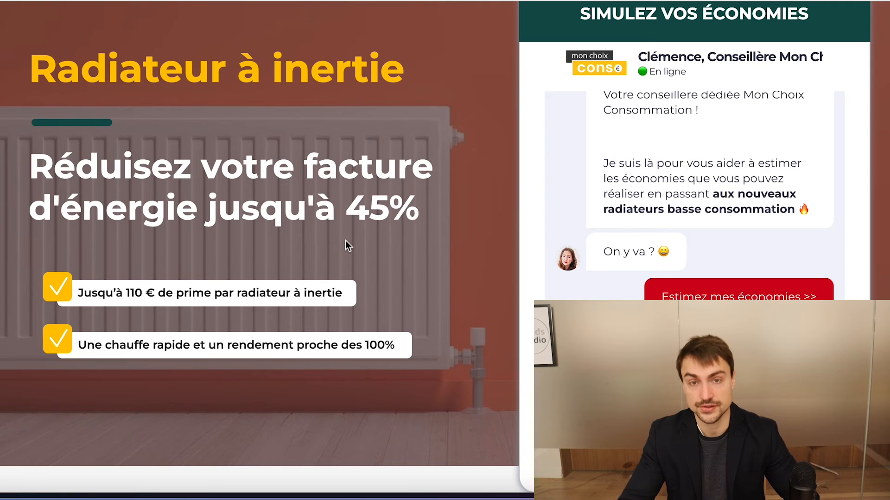
{"action": "scroll", "coordinate": [349, 241], "scroll_direction": "down", "scroll_amount": 1}
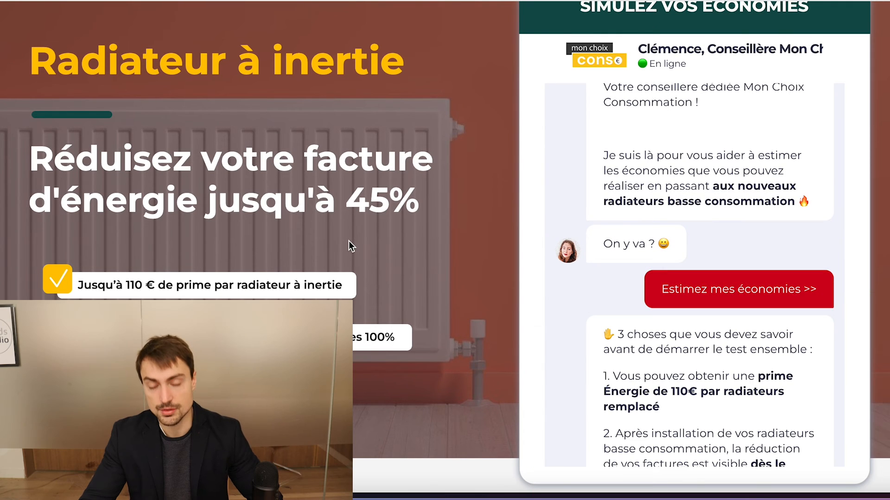
{"action": "scroll", "coordinate": [365, 241], "scroll_direction": "down", "scroll_amount": 1}
{"action": "scroll", "coordinate": [579, 193], "scroll_direction": "up", "scroll_amount": 2}
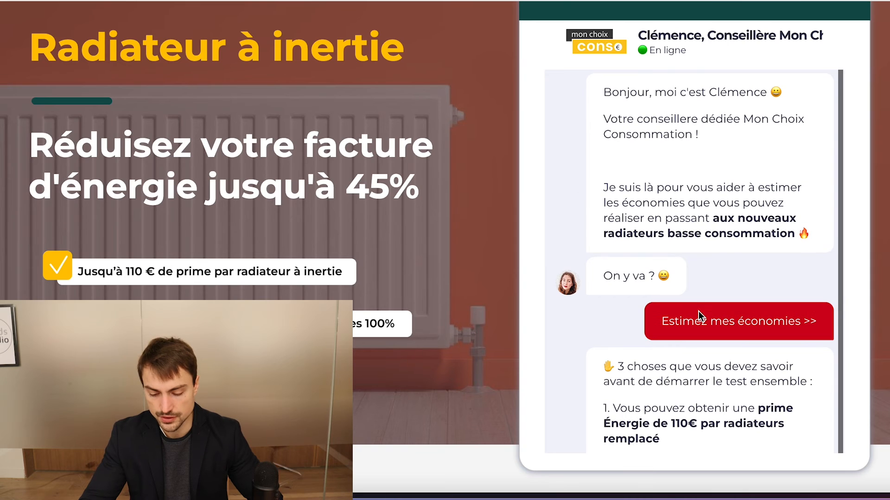
{"action": "scroll", "coordinate": [663, 218], "scroll_direction": "down", "scroll_amount": 2}
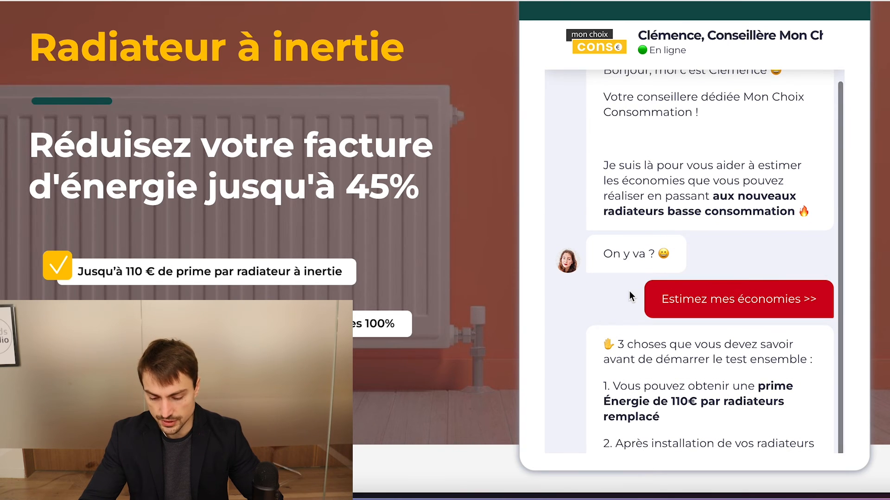
{"action": "scroll", "coordinate": [649, 209], "scroll_direction": "down", "scroll_amount": 3}
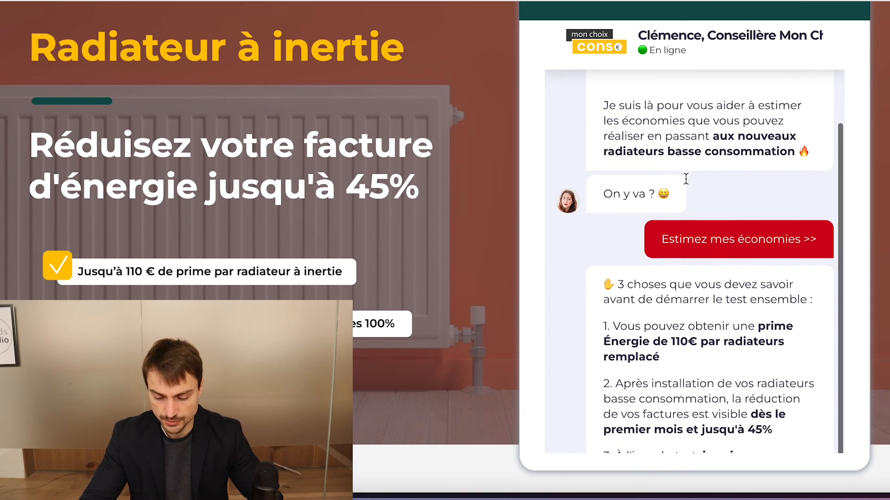
Highlight in turn the chat's three points: the 110€ energy bonus, the 45% bill reduction and the white paper of 20 tips
{"action": "double_click", "coordinate": [632, 241]}
{"action": "left_click", "coordinate": [633, 241]}
{"action": "scroll", "coordinate": [632, 241], "scroll_direction": "down", "scroll_amount": 2}
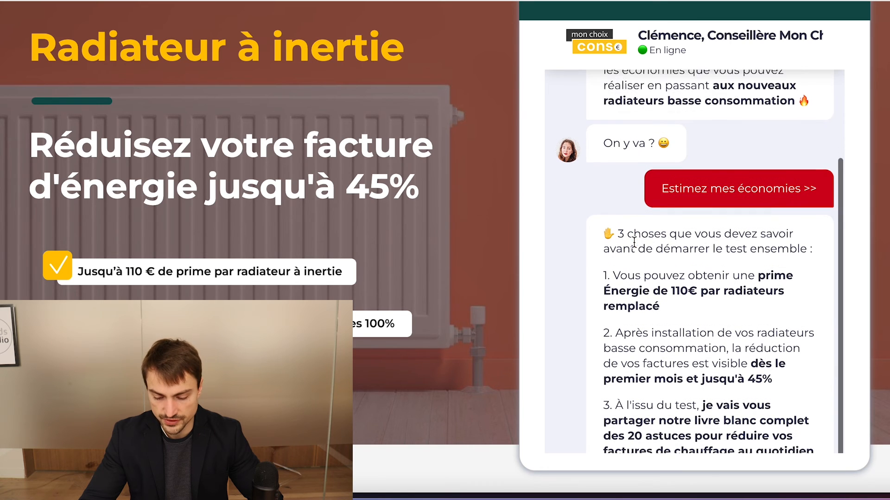
{"action": "triple_click", "coordinate": [634, 253]}
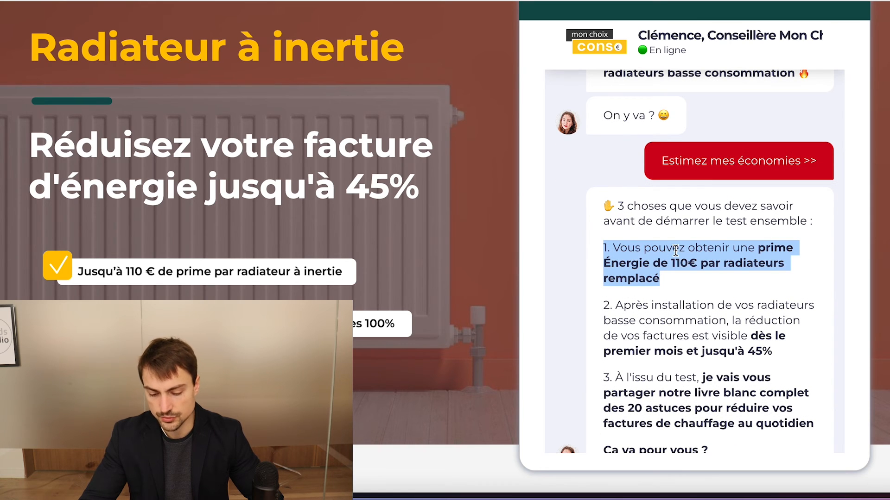
{"action": "triple_click", "coordinate": [676, 305]}
{"action": "scroll", "coordinate": [740, 308], "scroll_direction": "down", "scroll_amount": 1}
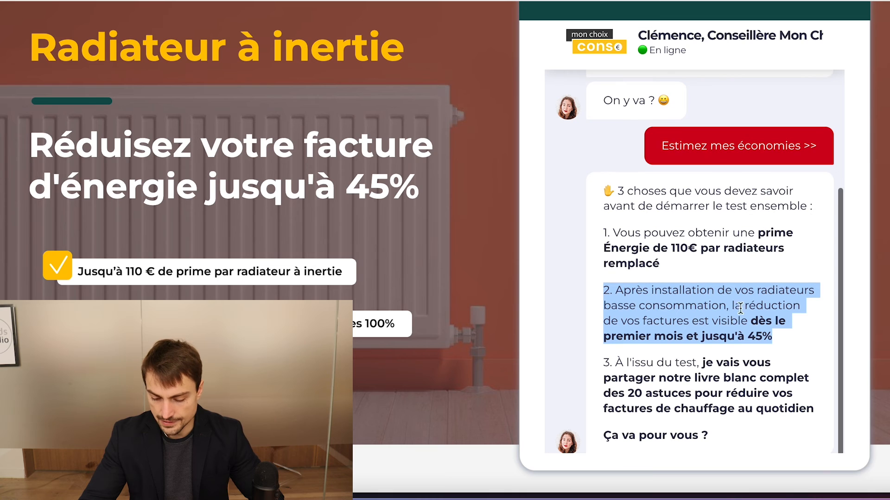
{"action": "triple_click", "coordinate": [667, 319]}
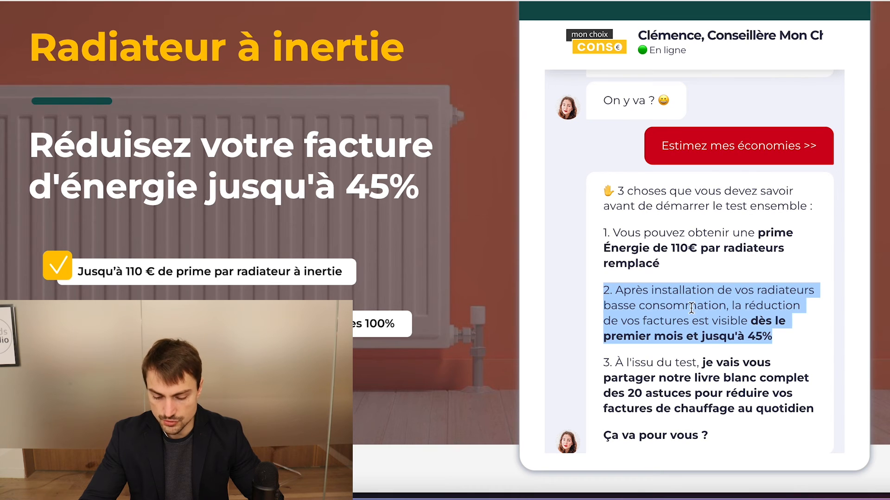
{"action": "scroll", "coordinate": [697, 305], "scroll_direction": "down", "scroll_amount": 1}
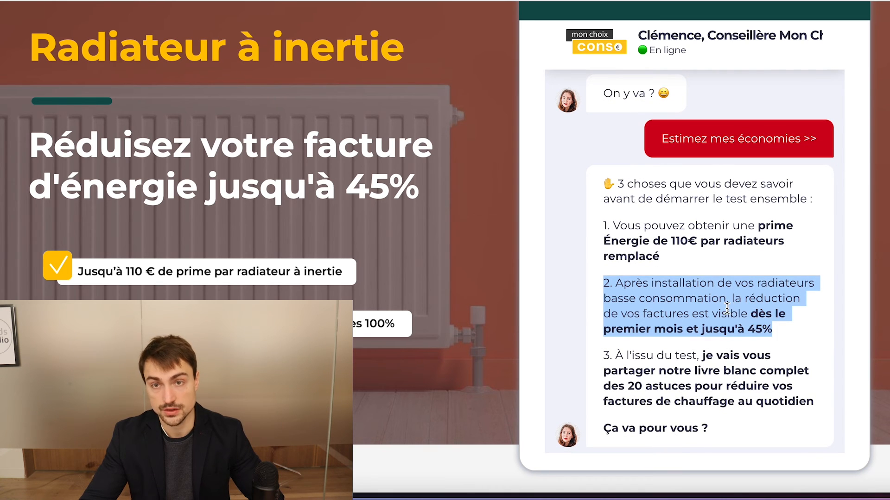
{"action": "scroll", "coordinate": [726, 308], "scroll_direction": "down", "scroll_amount": 1}
{"action": "triple_click", "coordinate": [689, 341]}
{"action": "triple_click", "coordinate": [665, 347]}
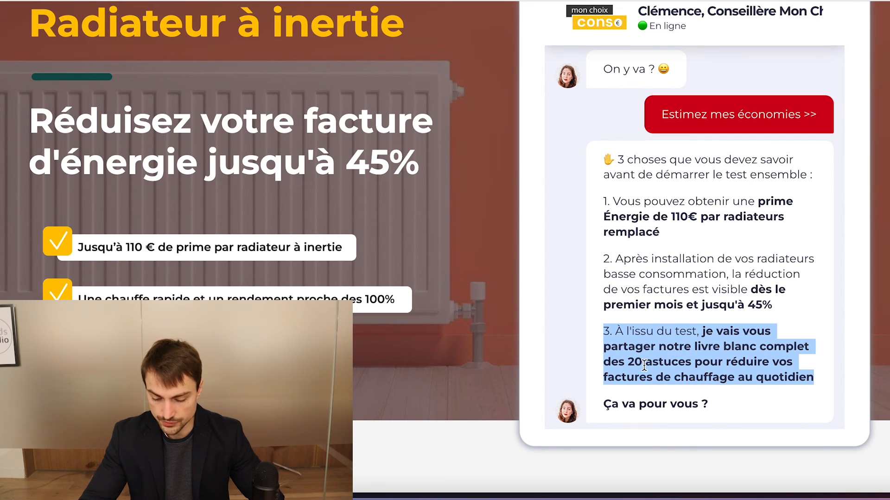
Review the landing page from its header down to the advisor chat's "Ça va pour vous ?" question
{"action": "scroll", "coordinate": [644, 365], "scroll_direction": "down", "scroll_amount": 1}
{"action": "scroll", "coordinate": [487, 216], "scroll_direction": "up", "scroll_amount": 3}
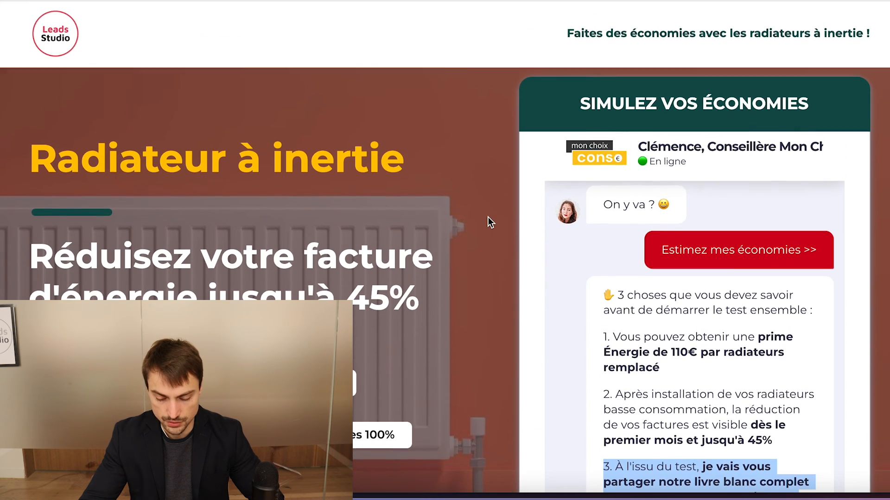
{"action": "scroll", "coordinate": [579, 293], "scroll_direction": "down", "scroll_amount": 2}
{"action": "scroll", "coordinate": [610, 323], "scroll_direction": "down", "scroll_amount": 2}
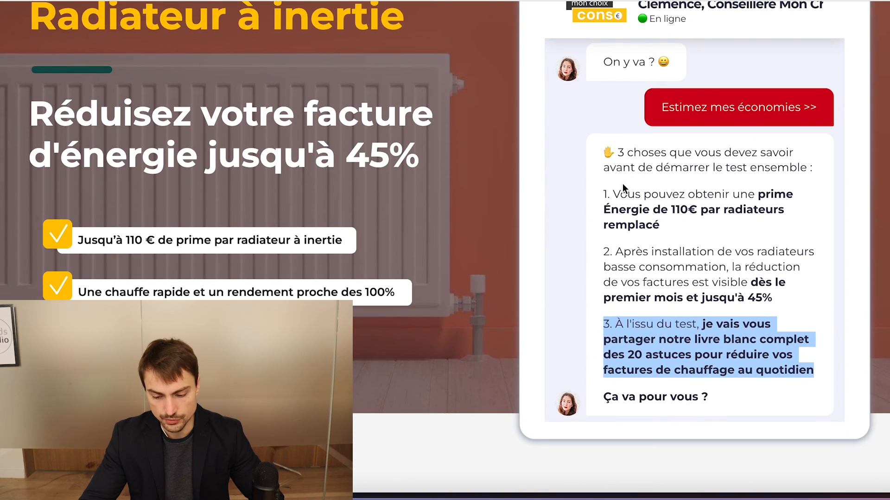
{"action": "scroll", "coordinate": [621, 183], "scroll_direction": "up", "scroll_amount": 5}
{"action": "scroll", "coordinate": [513, 165], "scroll_direction": "up", "scroll_amount": 3}
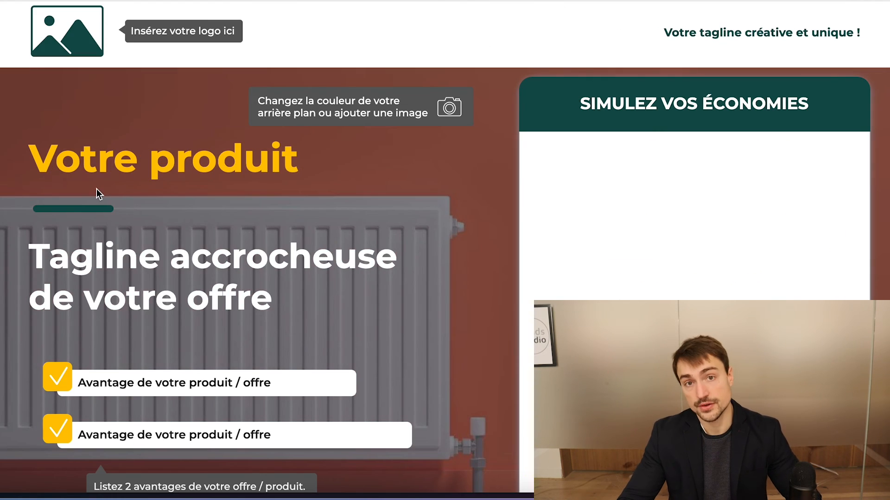
Examine the landing page template's placeholders for the logo, background, product name, tagline and two advantages
{"action": "scroll", "coordinate": [162, 187], "scroll_direction": "down", "scroll_amount": 1}
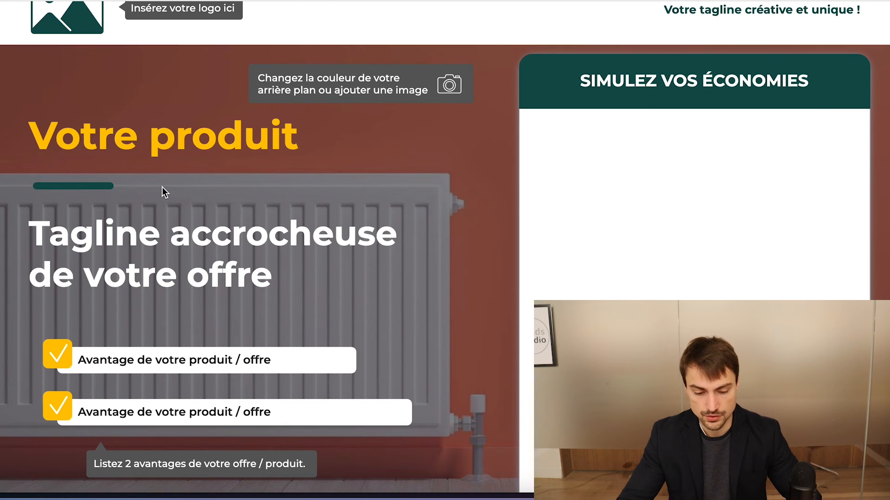
{"action": "scroll", "coordinate": [149, 159], "scroll_direction": "up", "scroll_amount": 1}
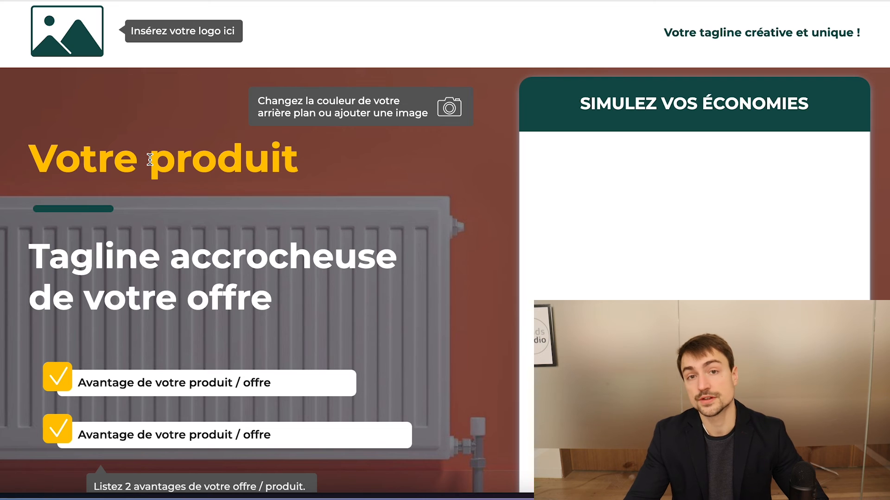
{"action": "scroll", "coordinate": [132, 149], "scroll_direction": "down", "scroll_amount": 1}
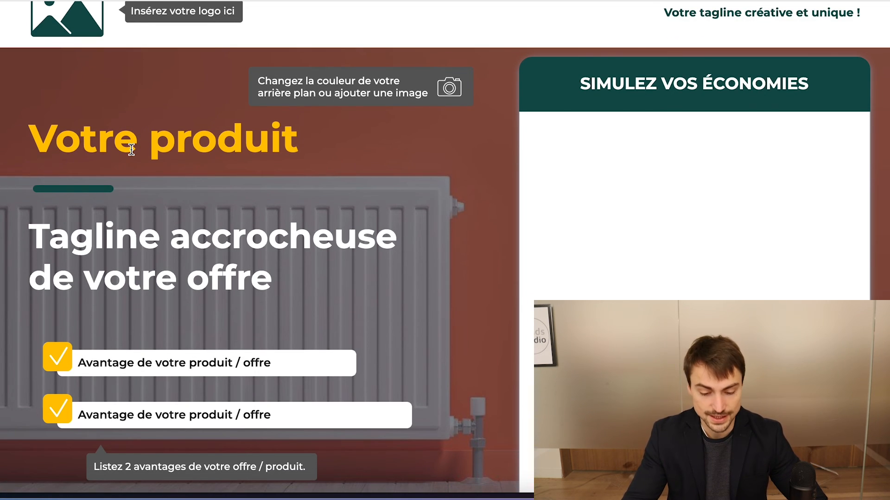
{"action": "scroll", "coordinate": [131, 149], "scroll_direction": "up", "scroll_amount": 1}
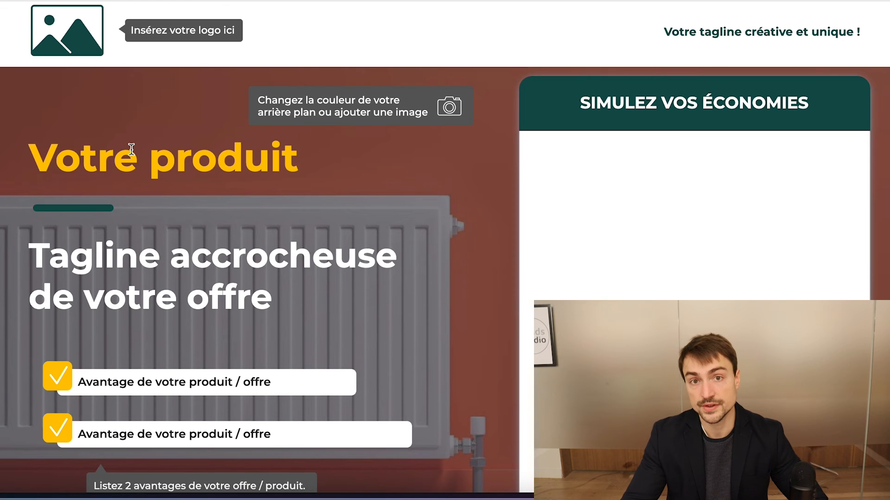
{"action": "scroll", "coordinate": [132, 150], "scroll_direction": "down", "scroll_amount": 3}
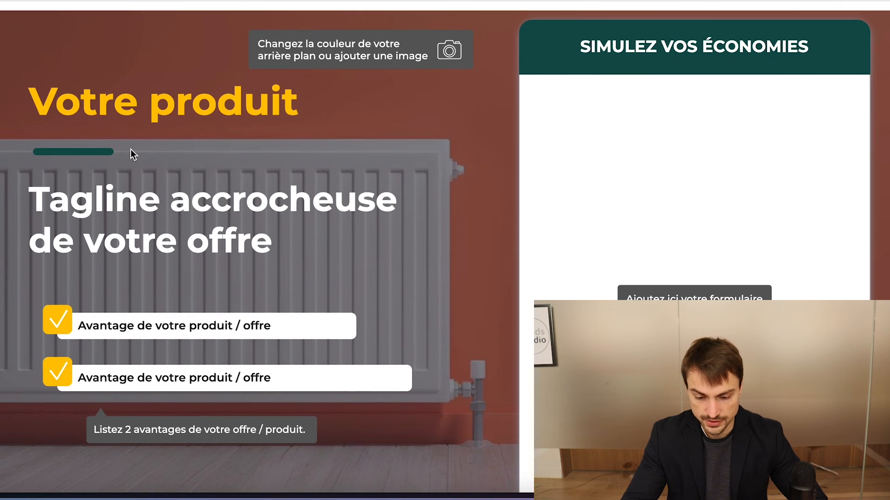
{"action": "scroll", "coordinate": [130, 149], "scroll_direction": "up", "scroll_amount": 3}
{"action": "scroll", "coordinate": [131, 149], "scroll_direction": "down", "scroll_amount": 7}
{"action": "scroll", "coordinate": [108, 96], "scroll_direction": "up", "scroll_amount": 2}
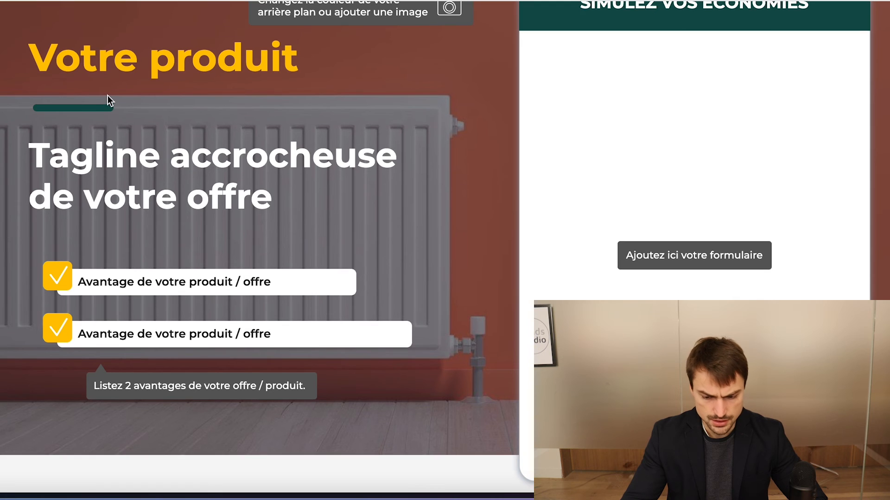
{"action": "scroll", "coordinate": [116, 95], "scroll_direction": "up", "scroll_amount": 3}
{"action": "scroll", "coordinate": [320, 196], "scroll_direction": "down", "scroll_amount": 3}
{"action": "scroll", "coordinate": [135, 128], "scroll_direction": "up", "scroll_amount": 6}
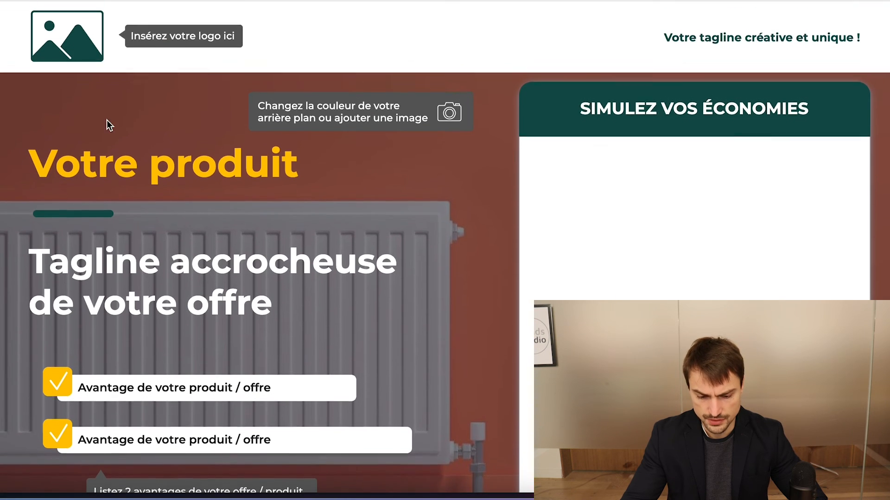
{"action": "scroll", "coordinate": [133, 148], "scroll_direction": "down", "scroll_amount": 1}
Highlight in turn the landing page template's product name, header tagline and main offer tagline placeholders
{"action": "triple_click", "coordinate": [133, 168]}
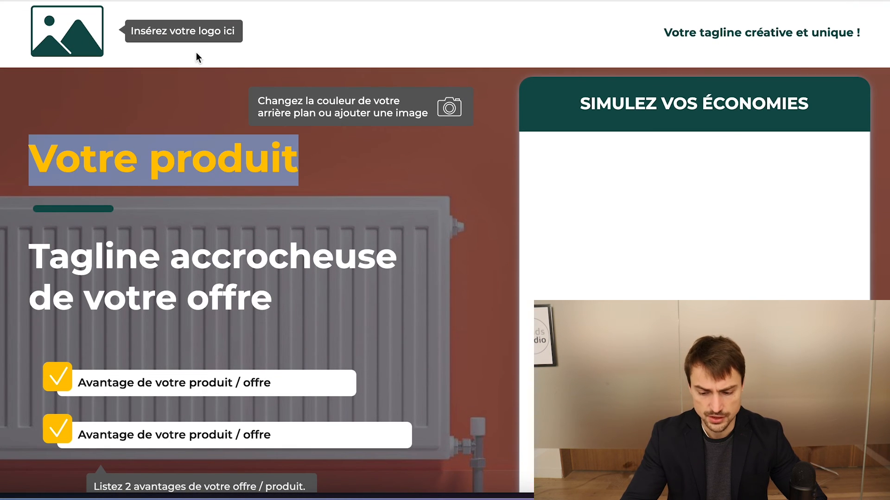
{"action": "left_click", "coordinate": [704, 31]}
{"action": "triple_click", "coordinate": [736, 32]}
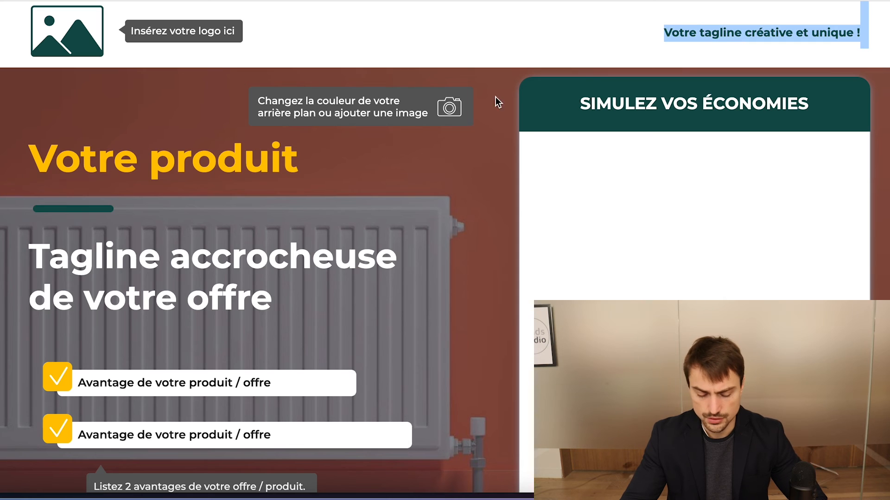
{"action": "scroll", "coordinate": [125, 177], "scroll_direction": "down", "scroll_amount": 1}
{"action": "triple_click", "coordinate": [123, 165]}
{"action": "scroll", "coordinate": [155, 221], "scroll_direction": "down", "scroll_amount": 2}
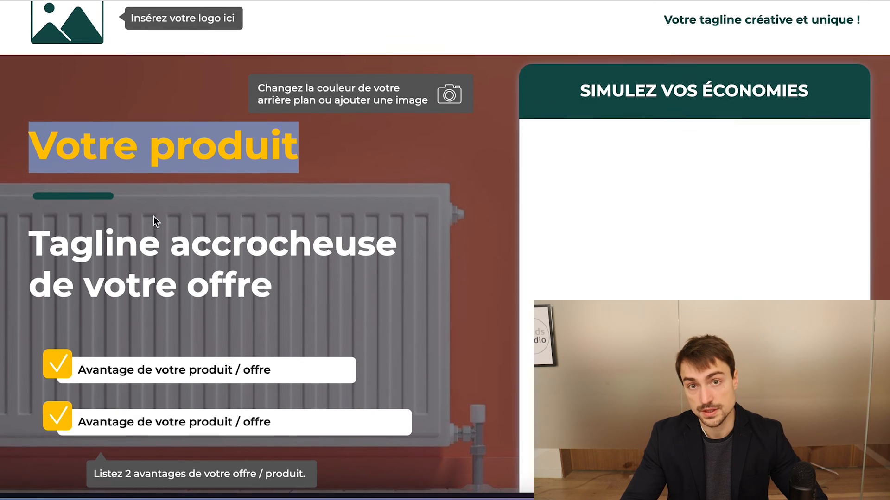
{"action": "double_click", "coordinate": [163, 234]}
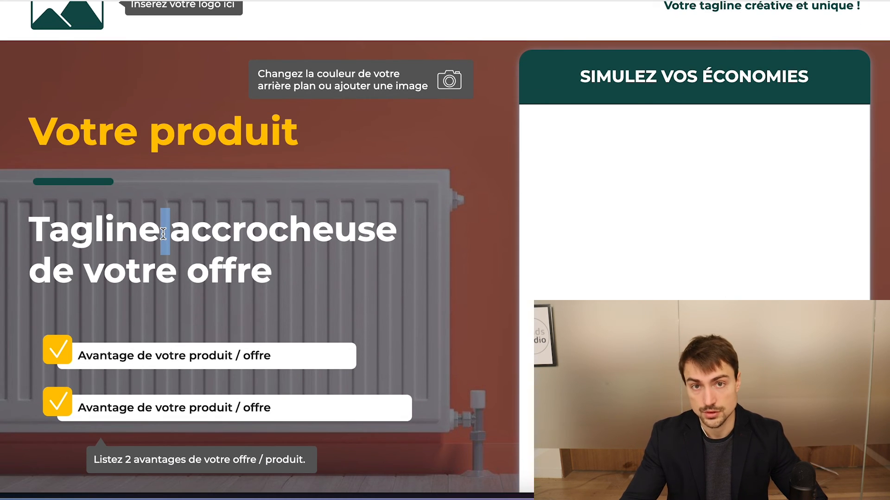
{"action": "scroll", "coordinate": [164, 234], "scroll_direction": "down", "scroll_amount": 1}
{"action": "triple_click", "coordinate": [130, 244]}
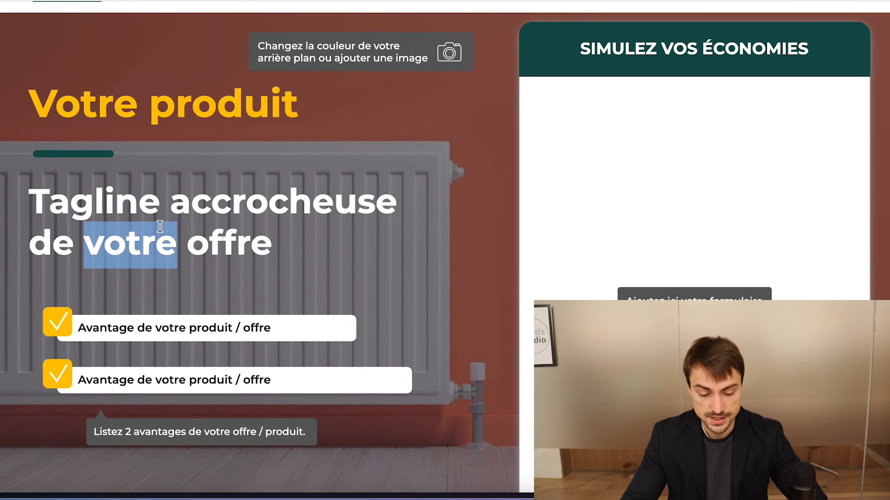
Review the landing page template from its form placeholder down to the footer's call to action and back to its header
{"action": "scroll", "coordinate": [139, 231], "scroll_direction": "down", "scroll_amount": 5}
{"action": "scroll", "coordinate": [651, 79], "scroll_direction": "up", "scroll_amount": 3}
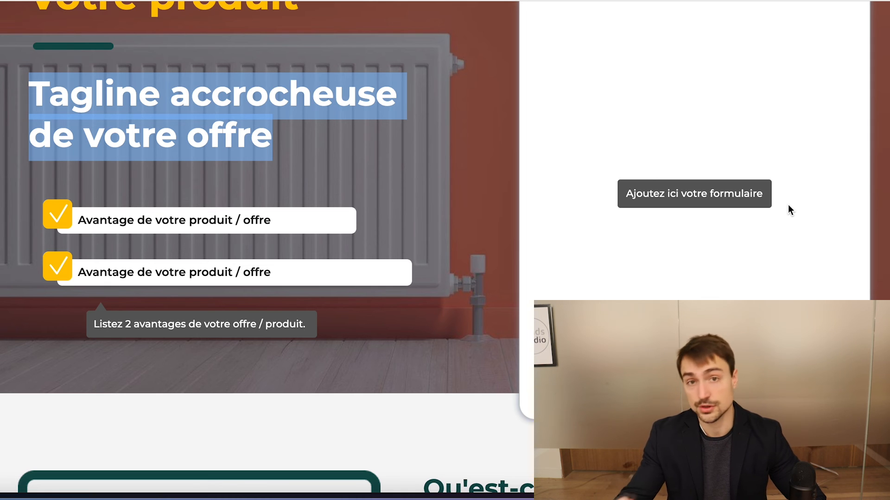
{"action": "scroll", "coordinate": [787, 205], "scroll_direction": "down", "scroll_amount": 10}
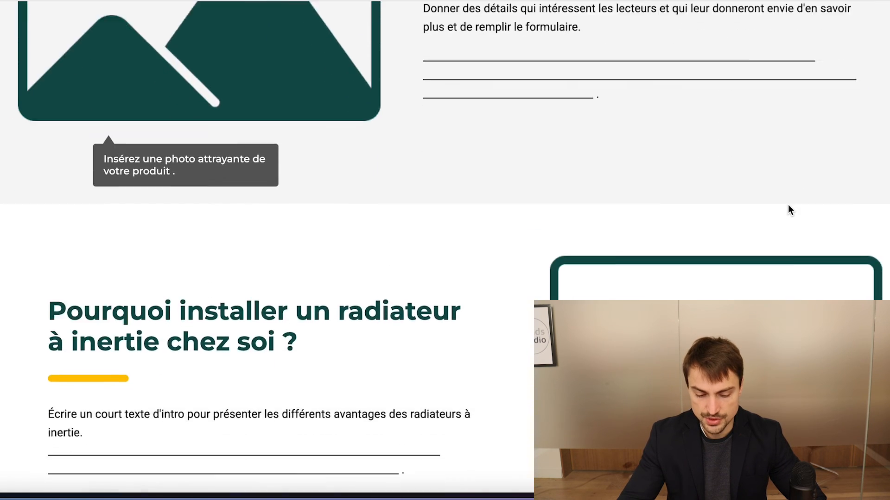
{"action": "scroll", "coordinate": [521, 242], "scroll_direction": "down", "scroll_amount": 20}
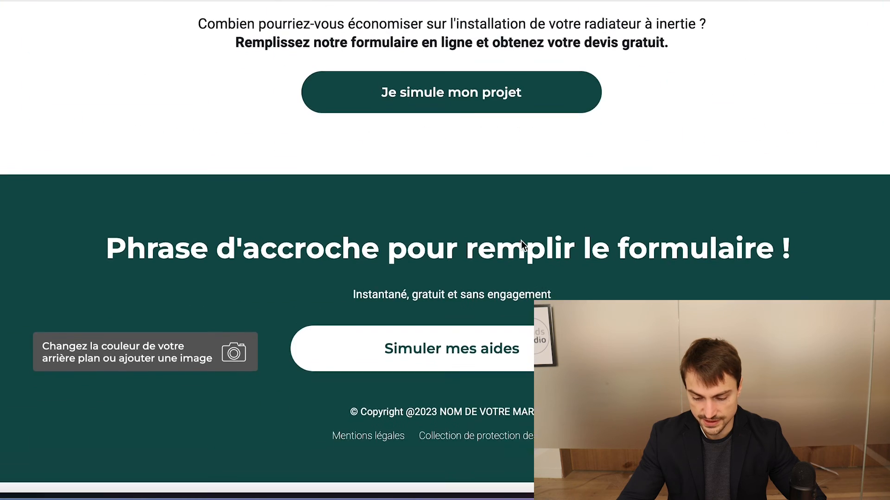
{"action": "scroll", "coordinate": [521, 242], "scroll_direction": "up", "scroll_amount": 20}
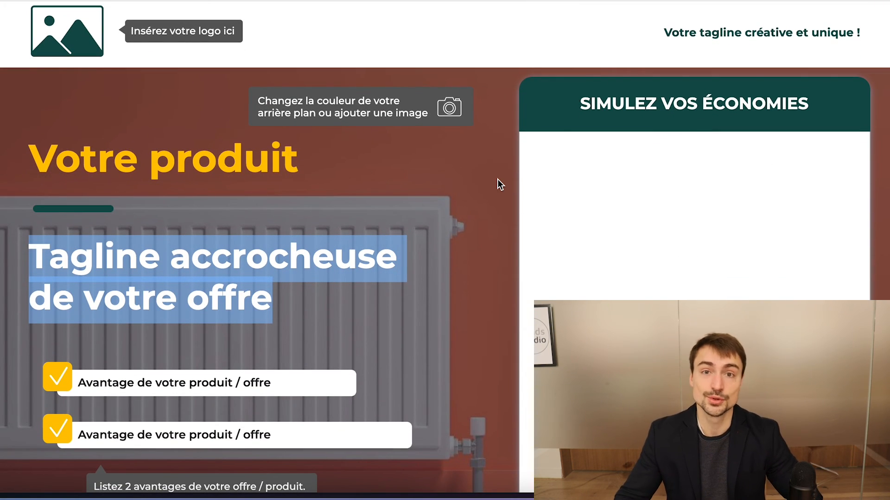
{"action": "scroll", "coordinate": [469, 152], "scroll_direction": "up", "scroll_amount": 1}
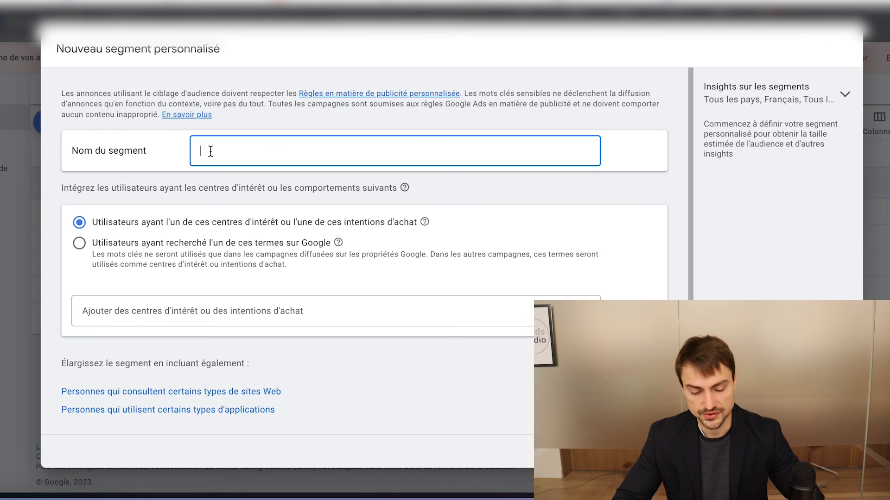
Name the new custom segment "RADIATEURS - SEARCH" and base it on users who searched for specific terms on Google
{"action": "left_click", "coordinate": [171, 253]}
{"action": "left_click", "coordinate": [223, 153]}
{"action": "type", "text": "RADITA"}
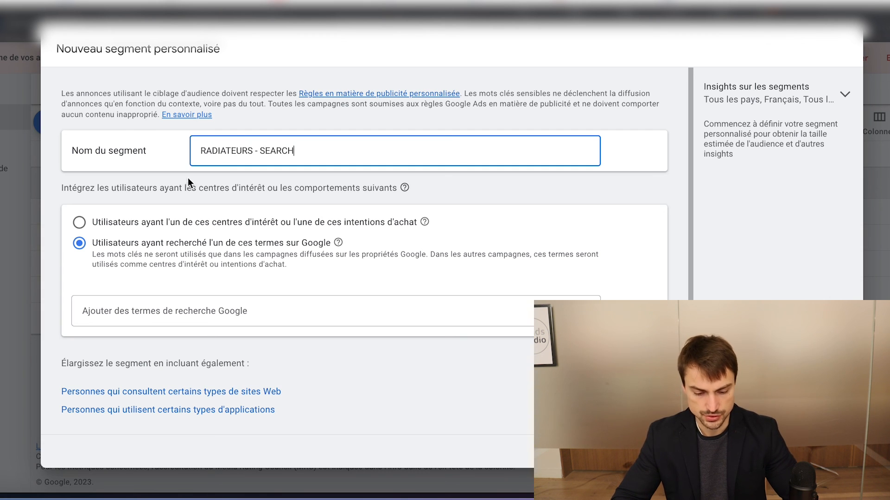
Enter "changement de radiateurs" as a Google search term for the custom segment
{"action": "left_click", "coordinate": [192, 299]}
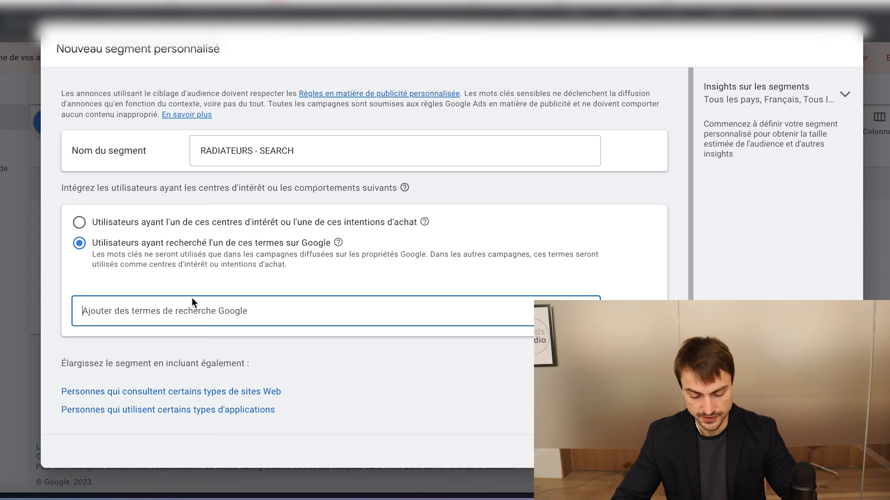
{"action": "type", "text": "changement de radiateurs"}
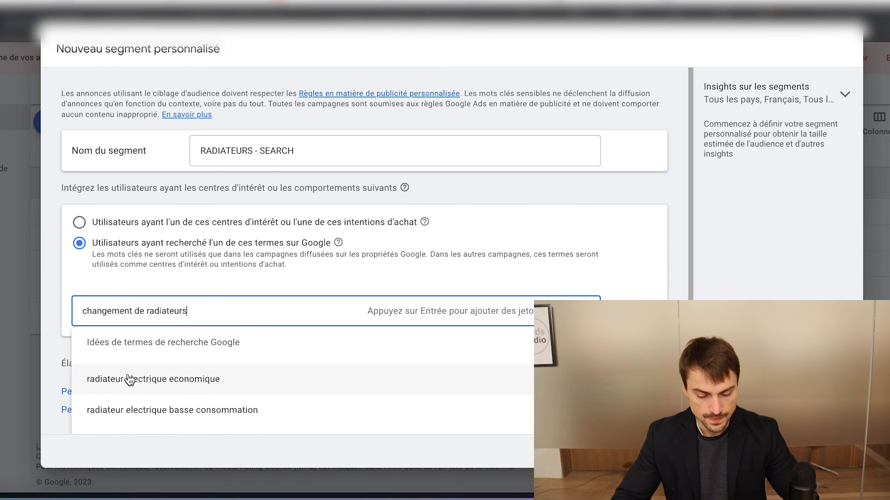
{"action": "left_click", "coordinate": [128, 376]}
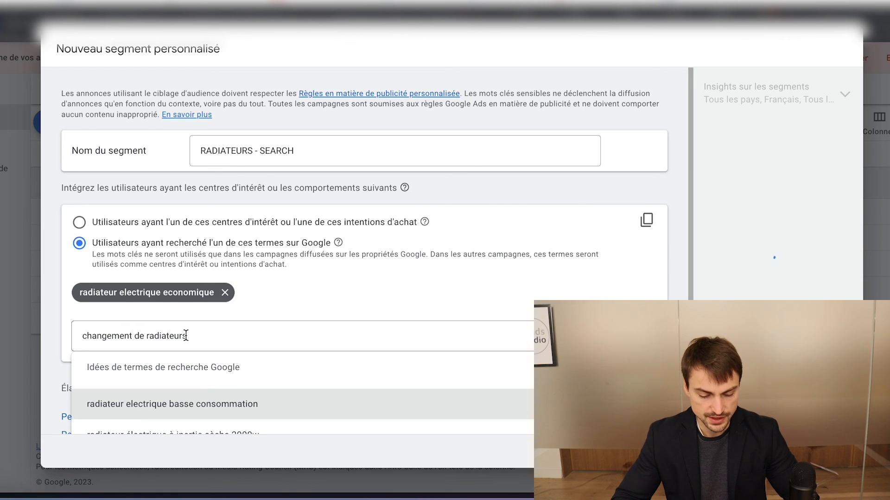
{"action": "scroll", "coordinate": [178, 415], "scroll_direction": "down", "scroll_amount": 1}
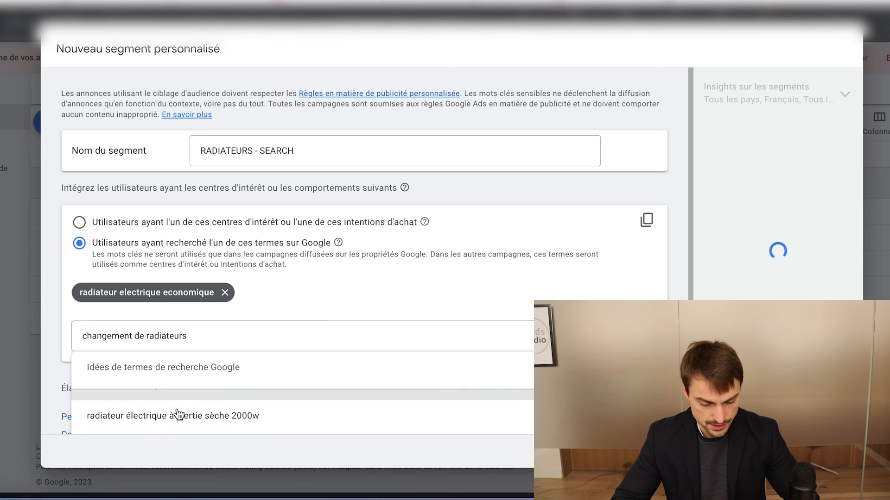
{"action": "left_click", "coordinate": [139, 336]}
{"action": "type", "text": "ra"}
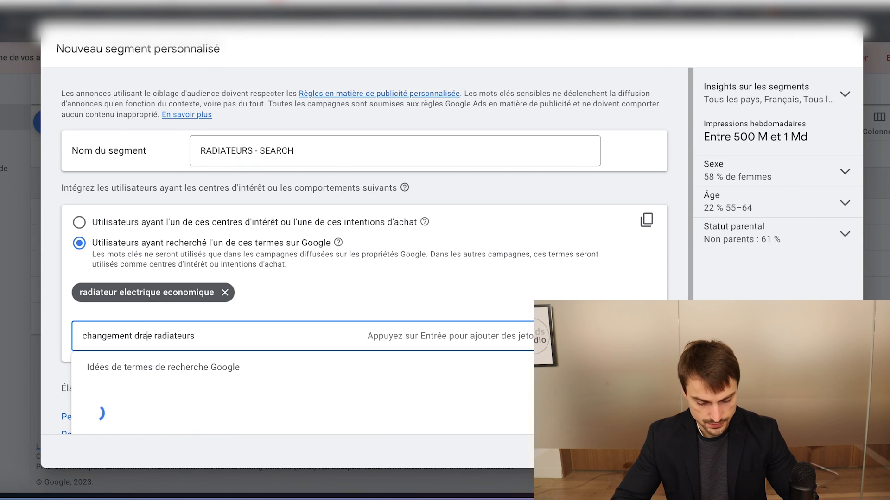
{"action": "triple_click", "coordinate": [139, 334]}
{"action": "left_click", "coordinate": [148, 336]}
{"action": "key", "text": "BackSpace"}
{"action": "key", "text": "BackSpace"}
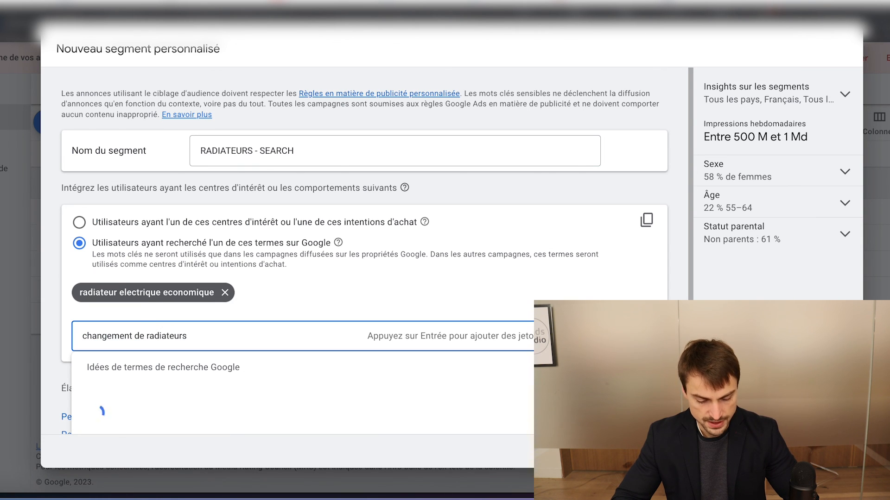
{"action": "left_click", "coordinate": [225, 293]}
Add the entered term "changement de radiateurs" to the custom segment and review the segment's name and suggested search terms
{"action": "key", "text": "Return"}
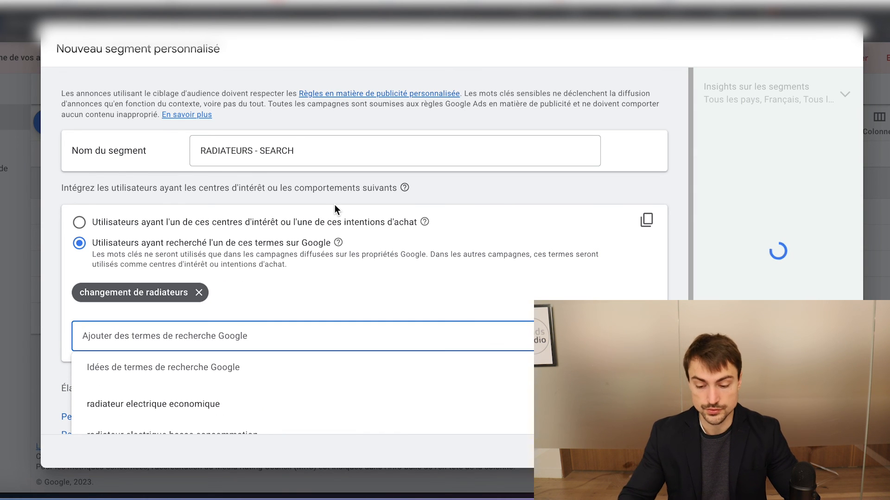
{"action": "left_click_drag", "start_coordinate": [294, 150], "coordinate": [162, 152]}
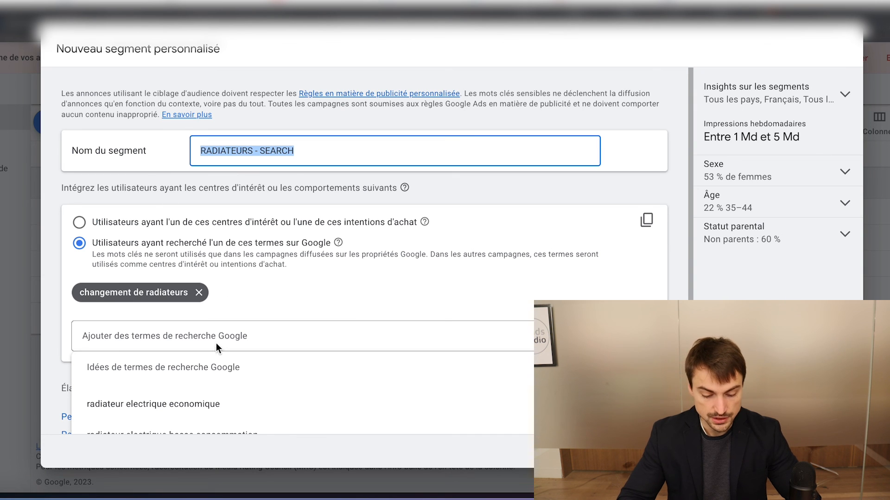
{"action": "scroll", "coordinate": [350, 285], "scroll_direction": "down", "scroll_amount": 2}
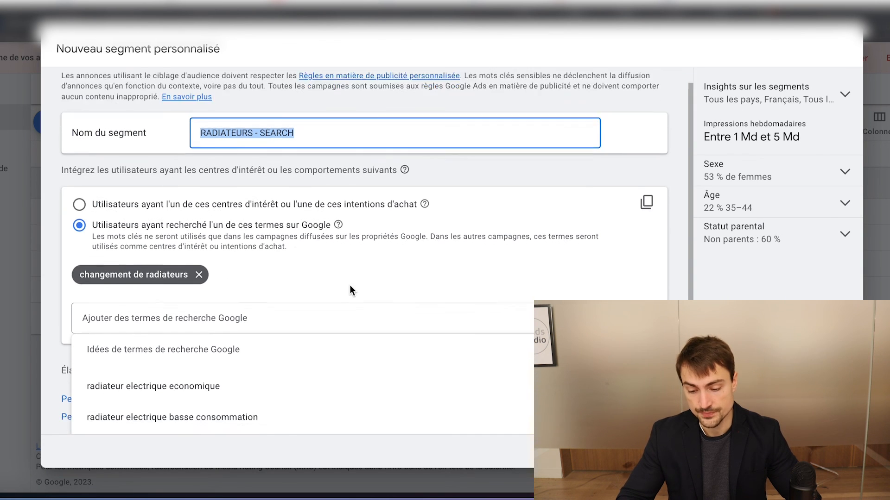
{"action": "scroll", "coordinate": [311, 272], "scroll_direction": "down", "scroll_amount": 1}
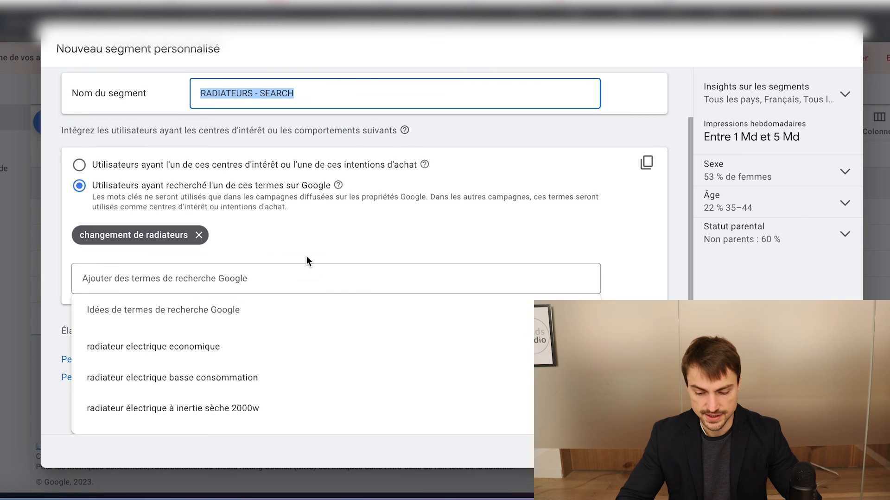
{"action": "left_click", "coordinate": [331, 230]}
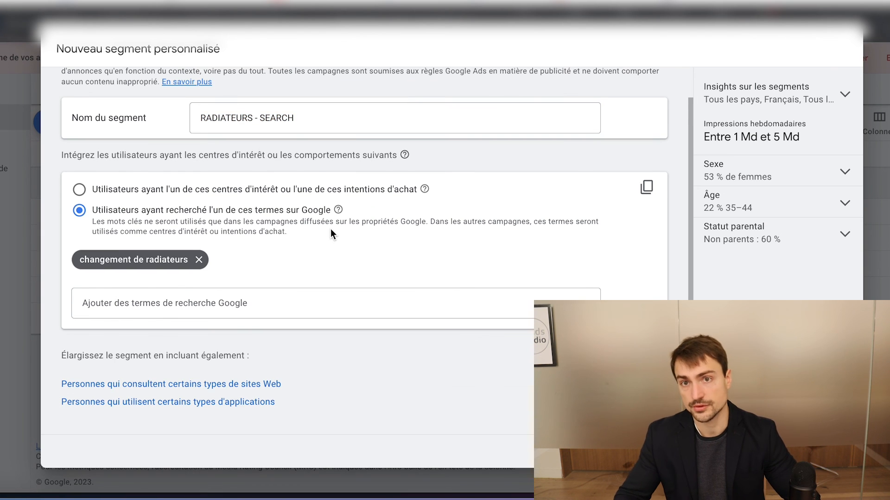